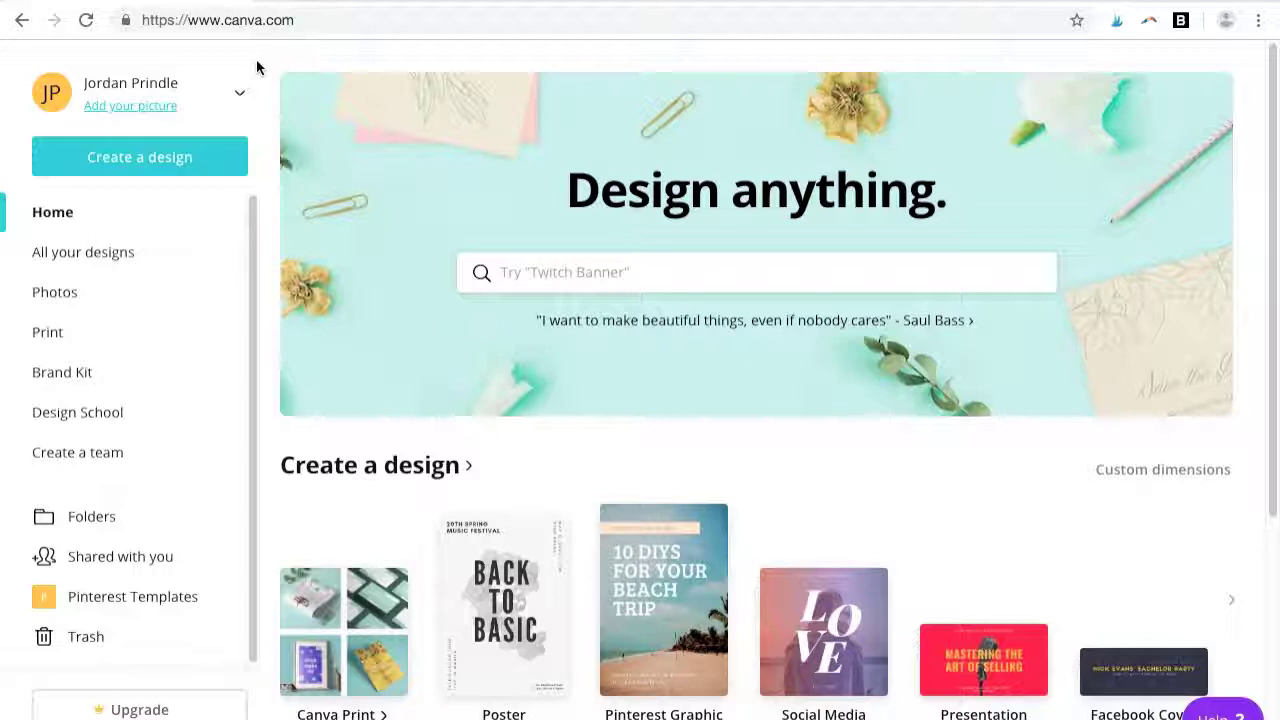
# Create a new Pinterest Graphic design and browse the suggested templates for it
pyautogui.click(200, 173)
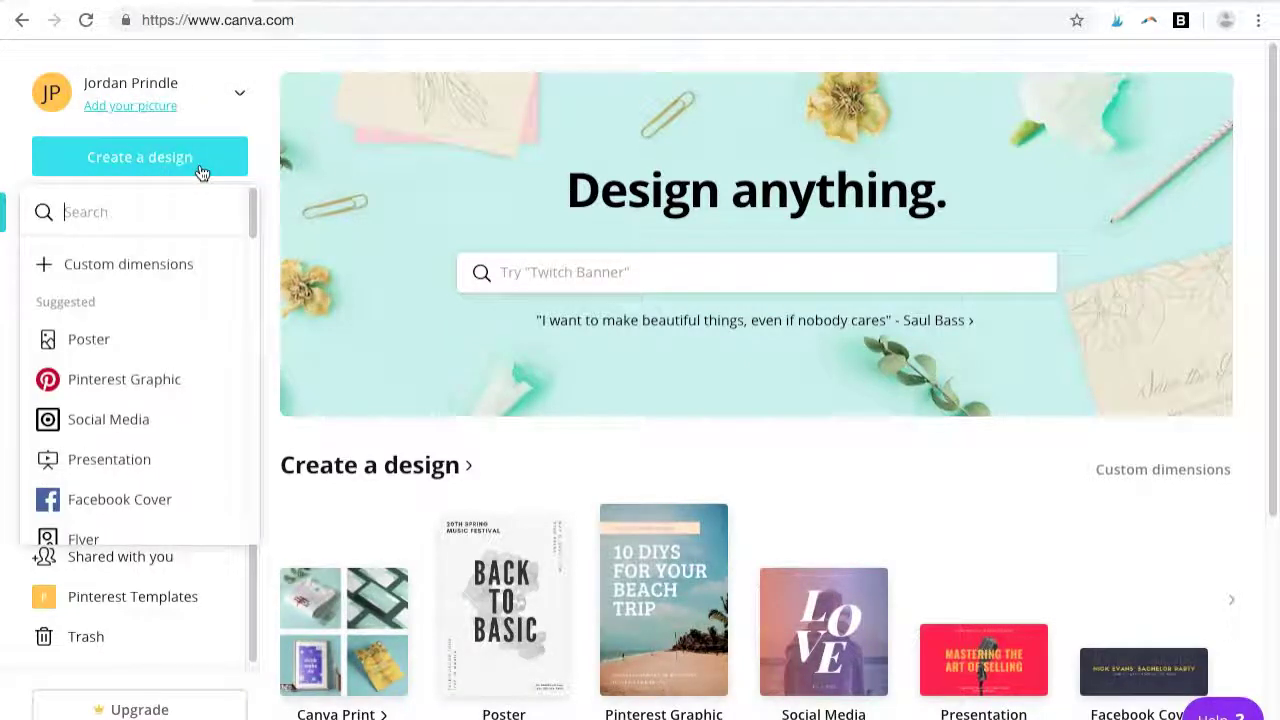
pyautogui.click(187, 378)
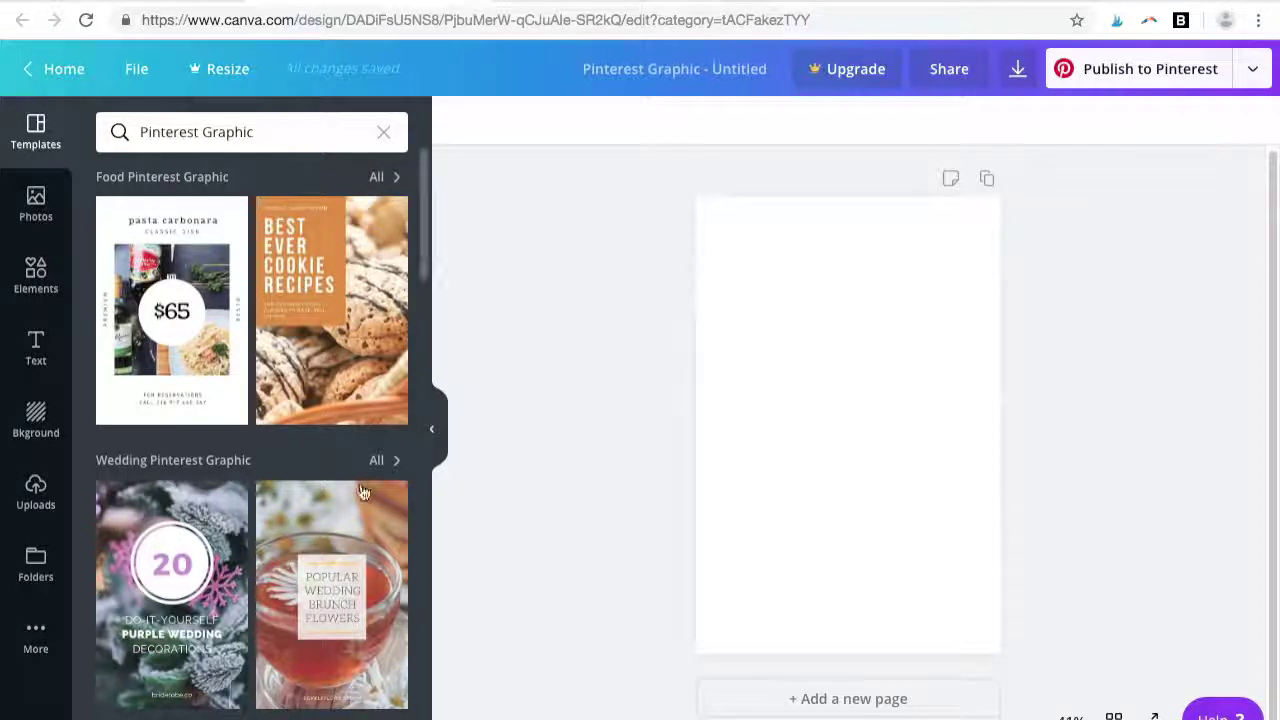
pyautogui.scroll(-1, 302, 460)
pyautogui.scroll(-1, 302, 460)
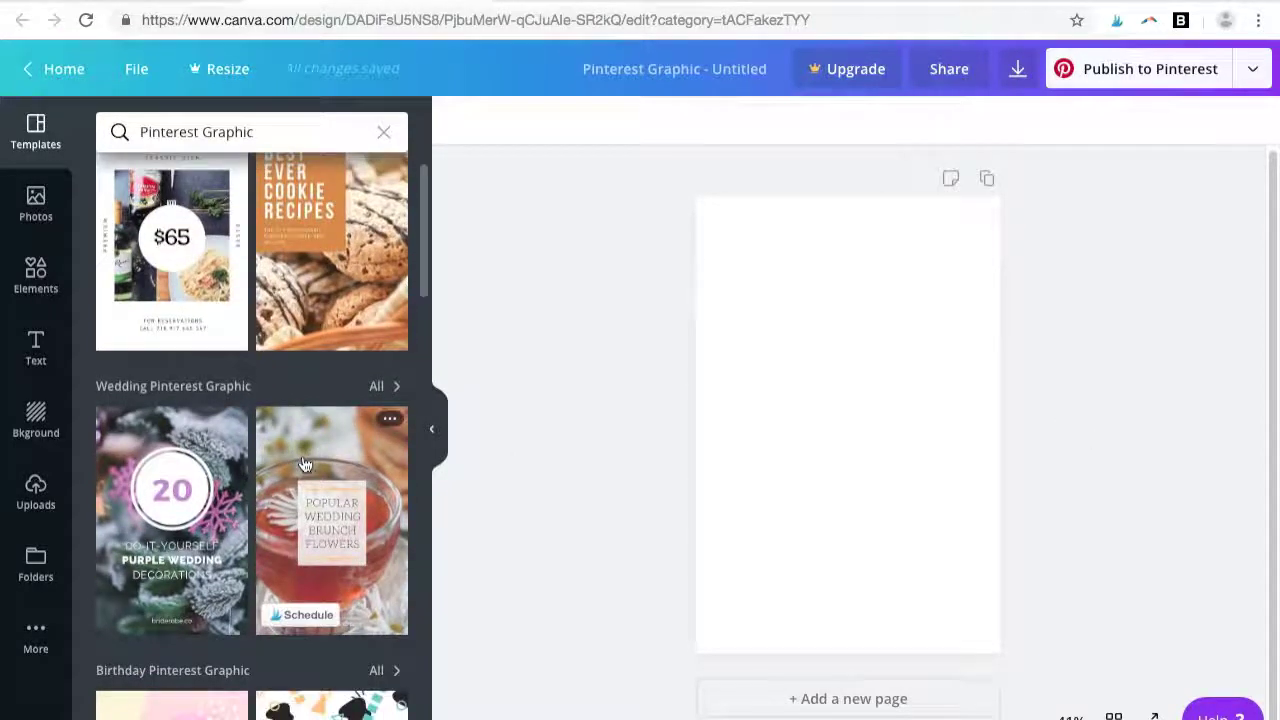
pyautogui.scroll(-5, 305, 463)
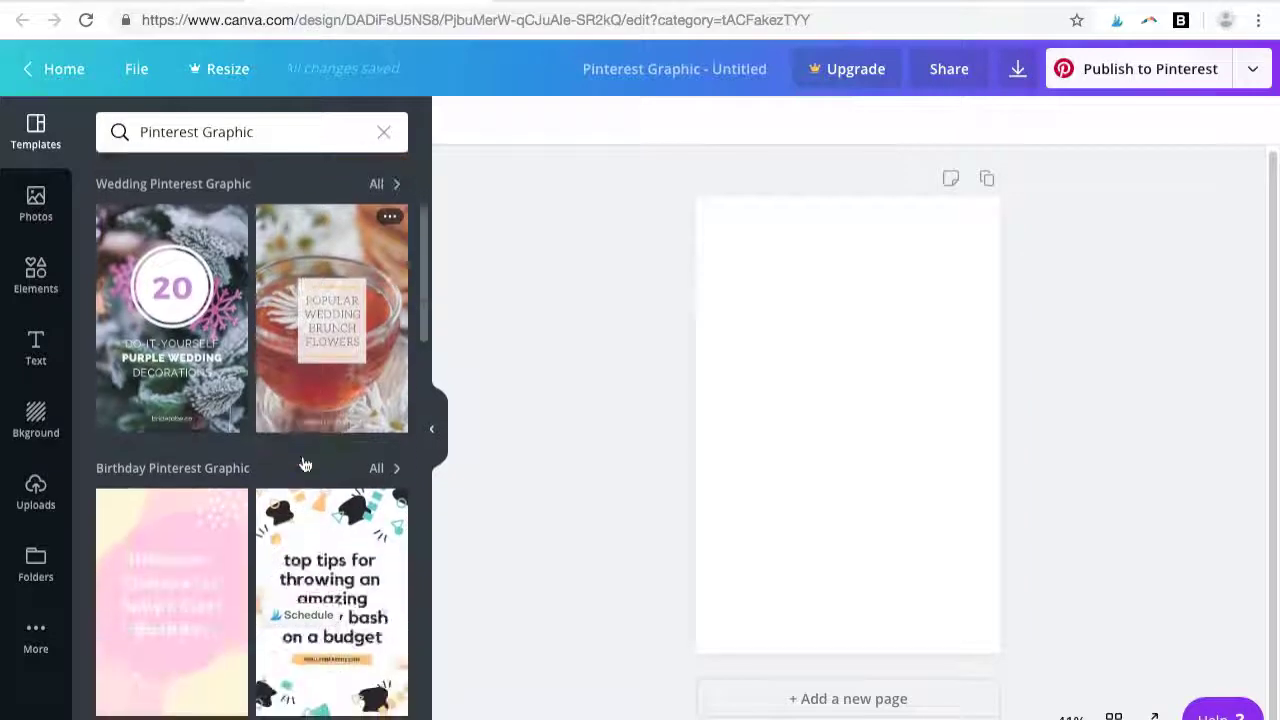
pyautogui.scroll(-5, 305, 463)
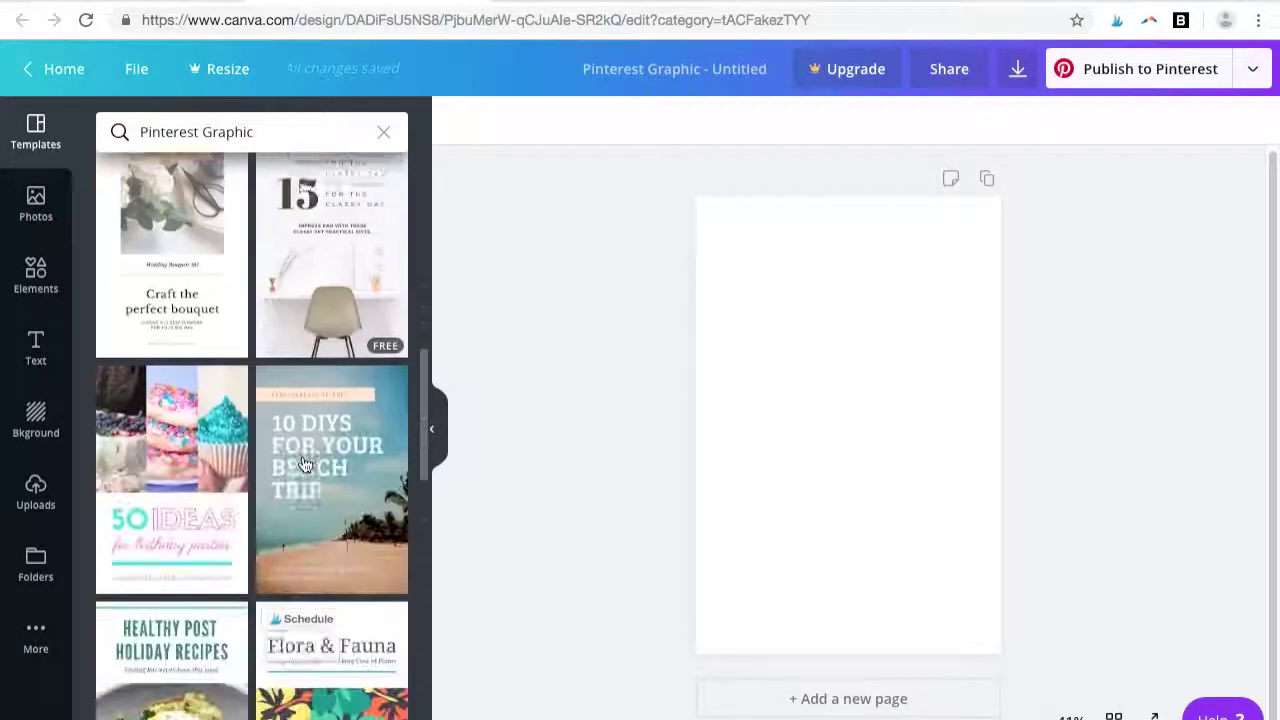
pyautogui.scroll(10, 305, 463)
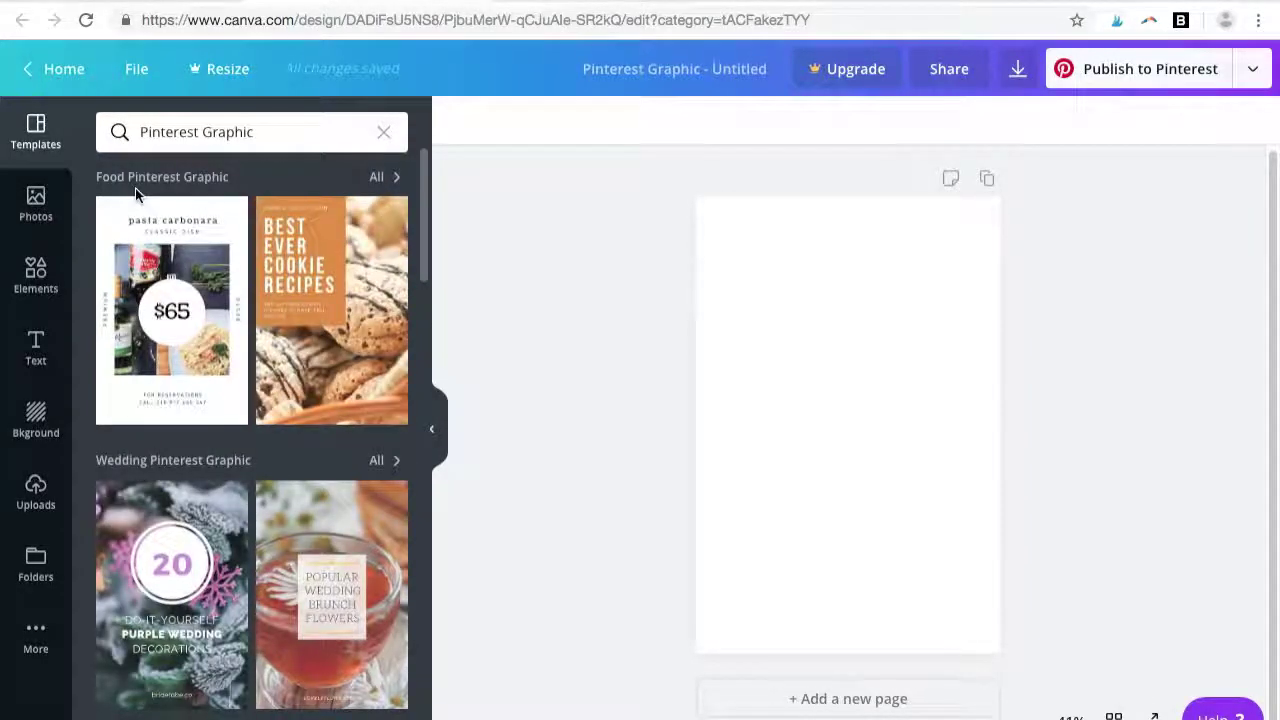
# Place the recently used photo of a woman at a laptop on the page and enlarge it to fill the whole page
pyautogui.click(48, 205)
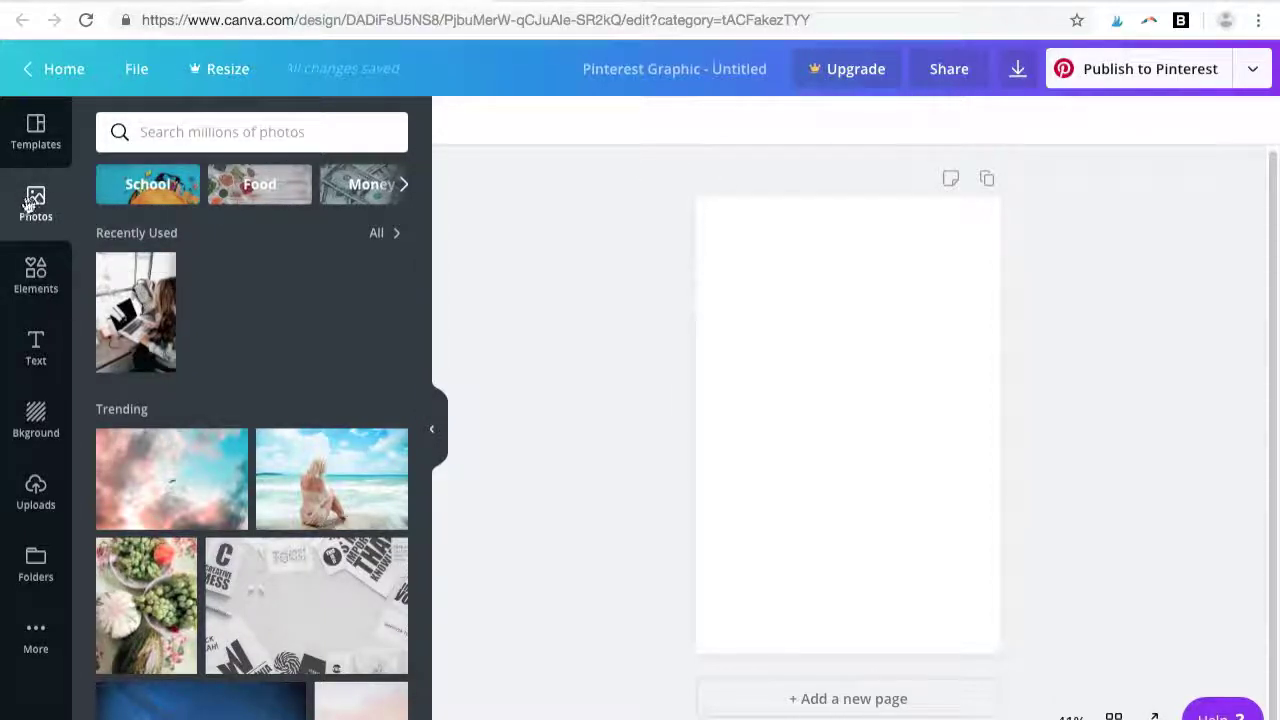
pyautogui.scroll(-5, 271, 363)
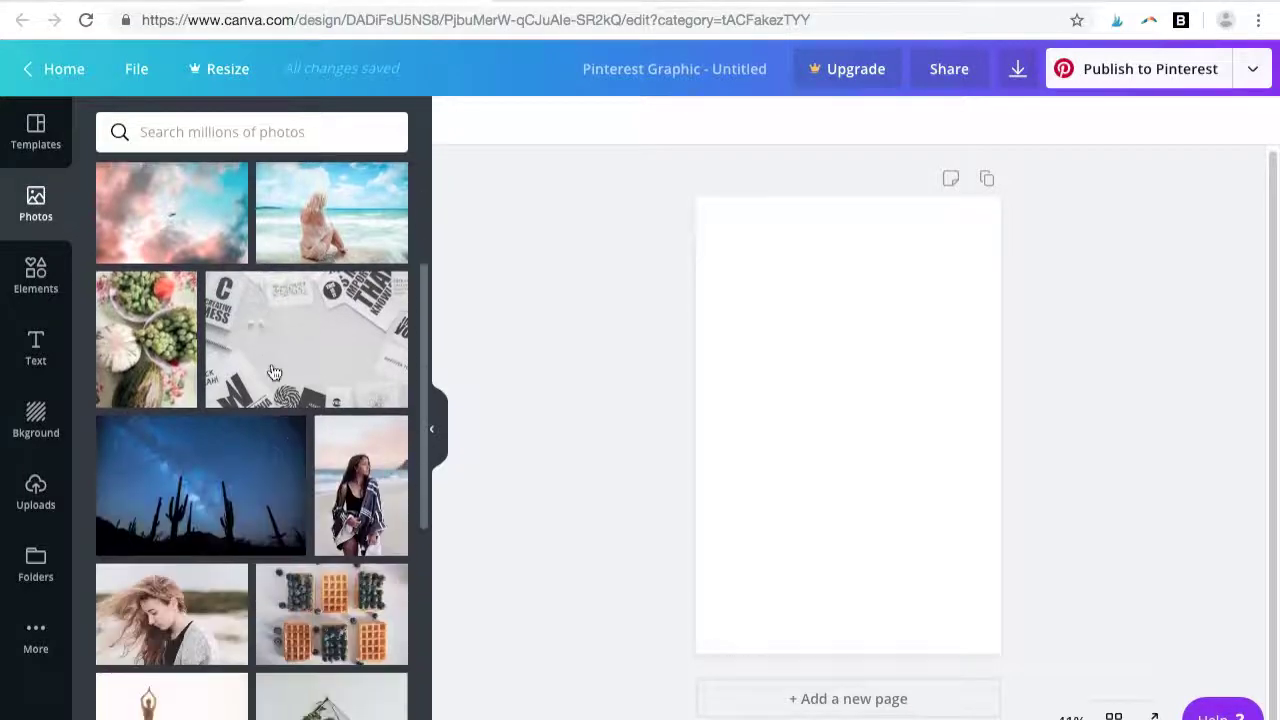
pyautogui.scroll(-10, 271, 372)
pyautogui.scroll(6, 275, 373)
pyautogui.scroll(10, 273, 372)
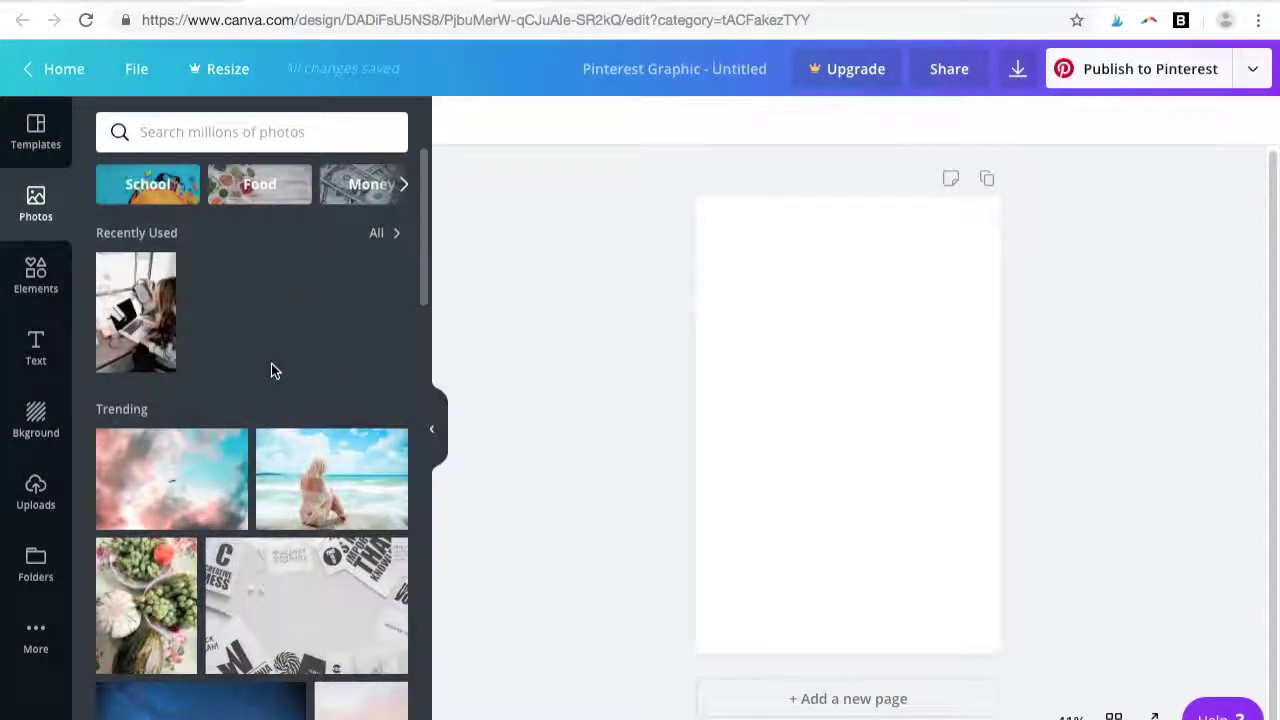
pyautogui.moveTo(147, 334); pyautogui.dragTo(737, 249)
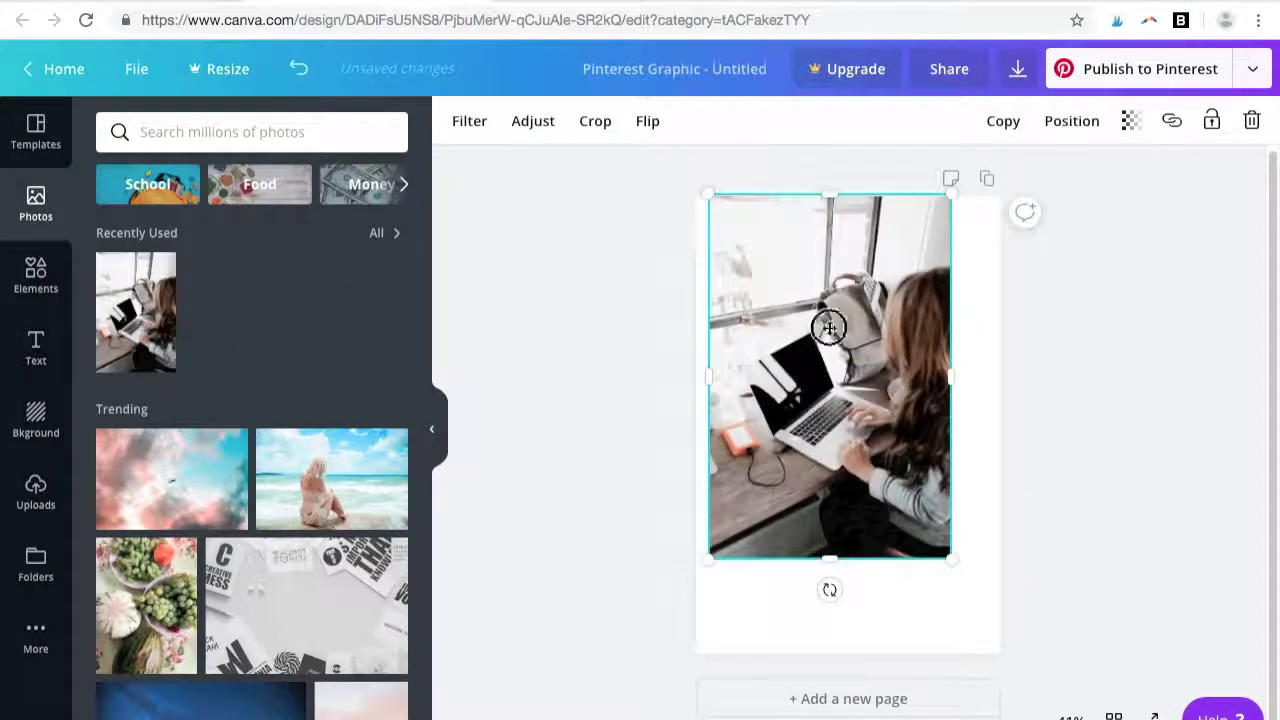
pyautogui.moveTo(829, 323); pyautogui.dragTo(817, 328)
pyautogui.moveTo(940, 562); pyautogui.dragTo(1012, 648)
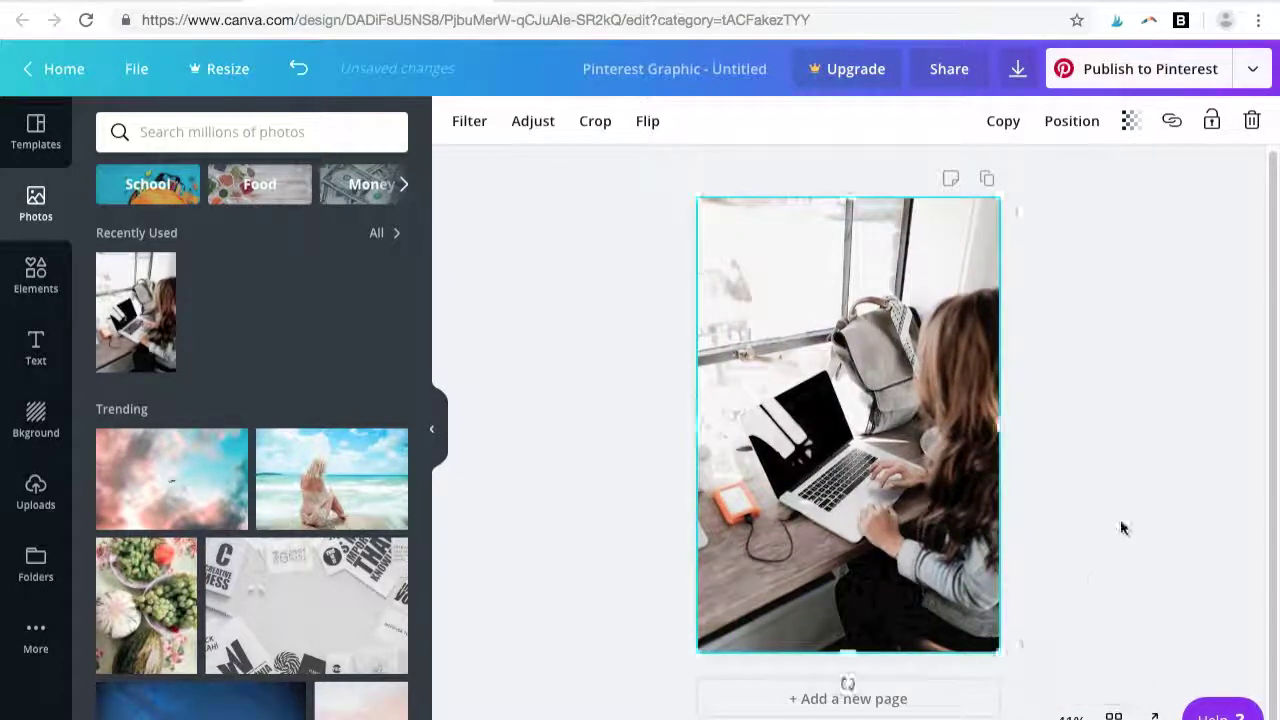
pyautogui.click(1122, 527)
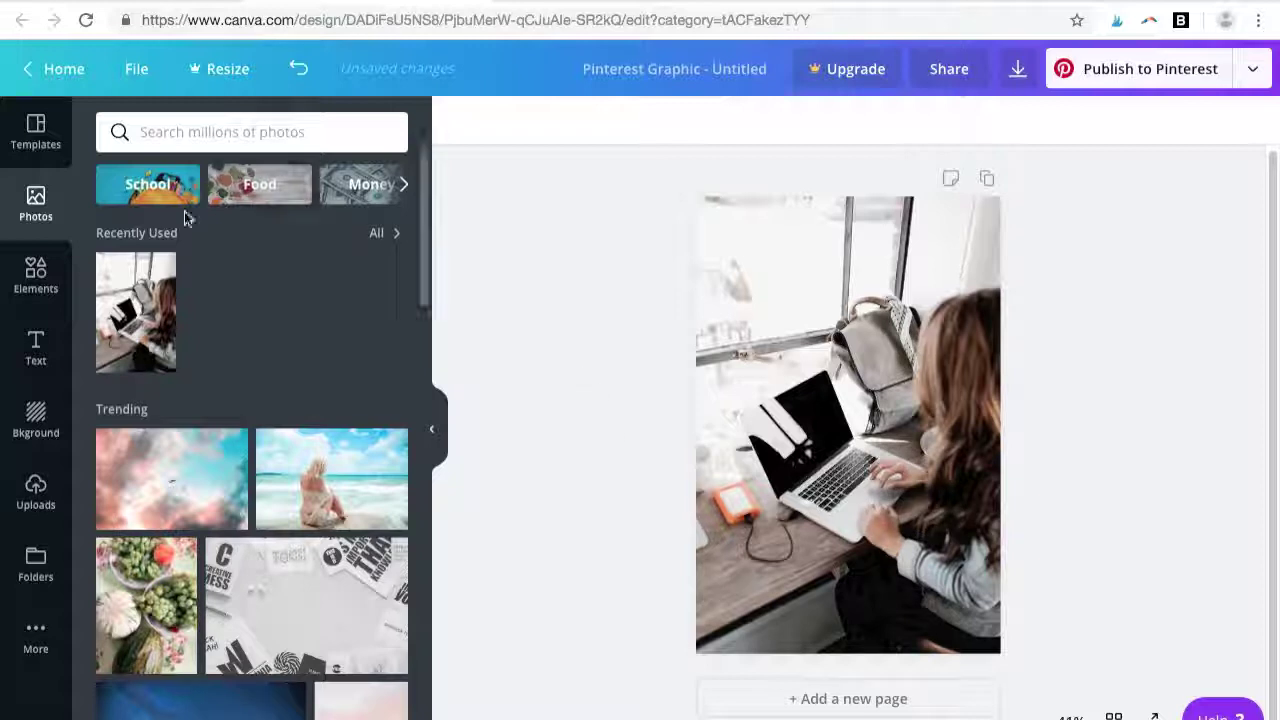
# Add the recently used square shape to the page over the laptop photo
pyautogui.click(51, 288)
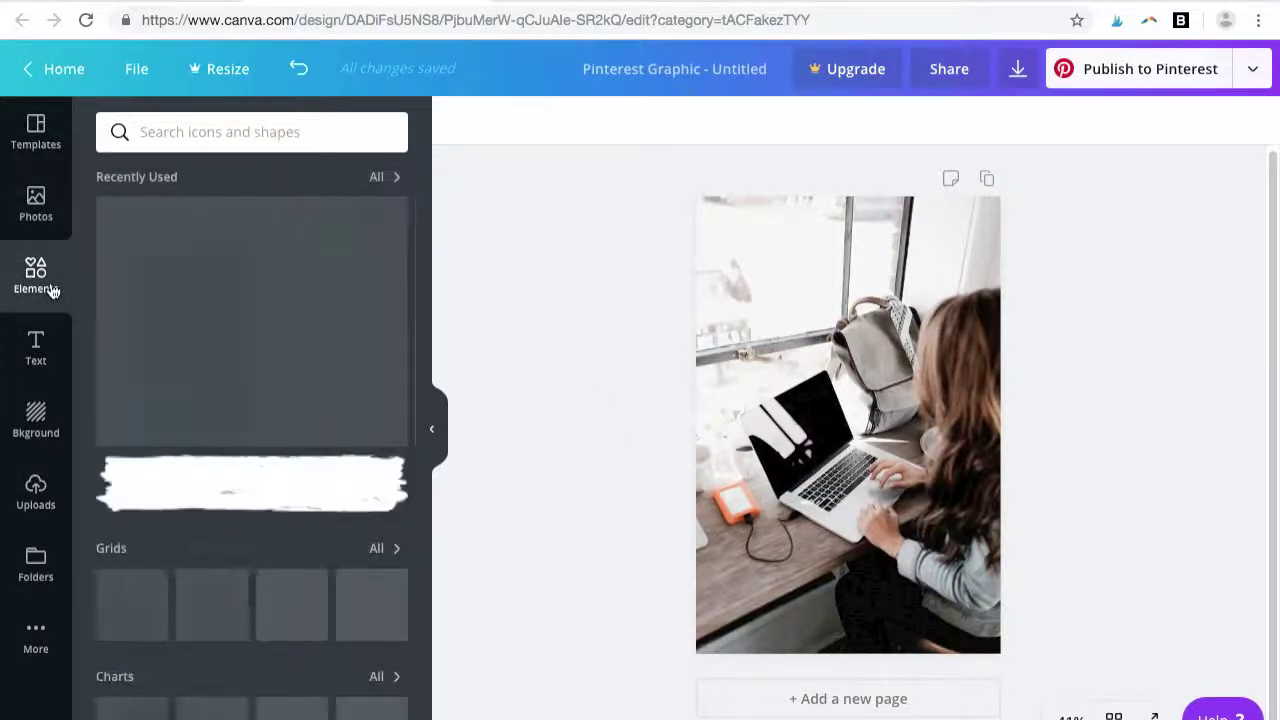
pyautogui.moveTo(208, 306)
pyautogui.moveTo(208, 306); pyautogui.dragTo(846, 363)
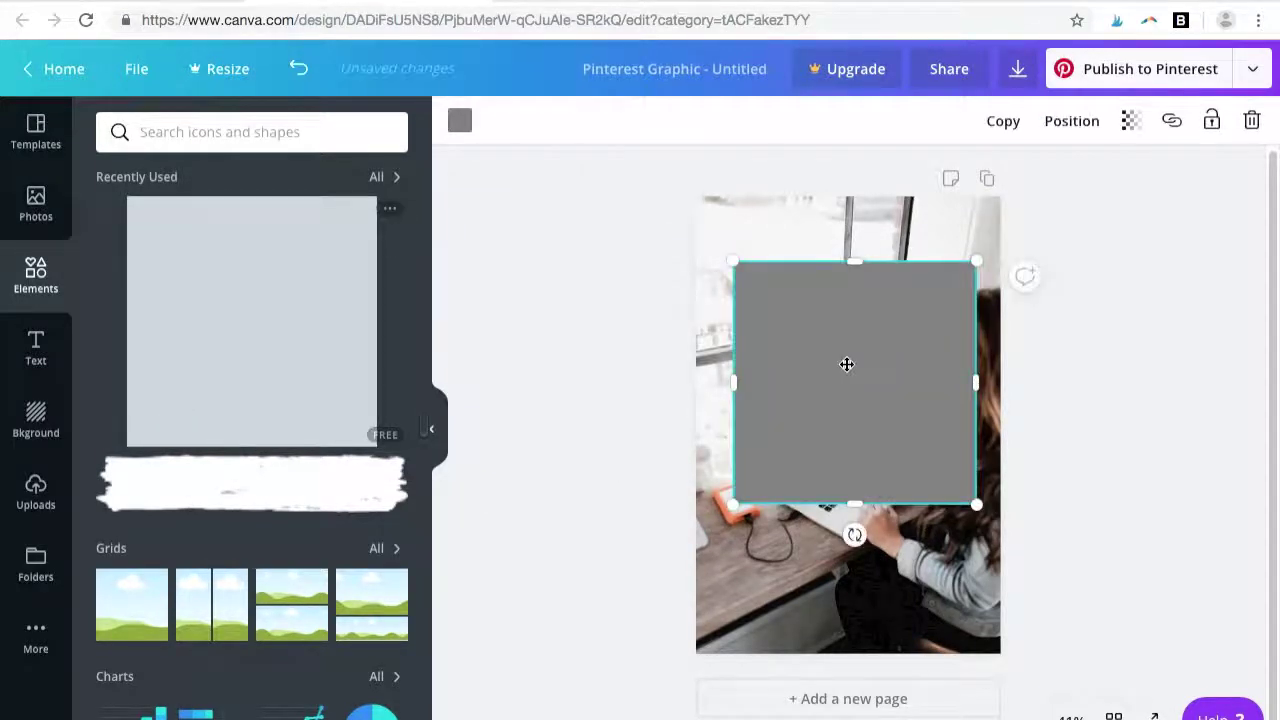
# Examine the available element categories, such as grids, charts, frames, shapes, gradients, lines, illustrations and icons
pyautogui.scroll(-1, 318, 337)
pyautogui.scroll(-6, 318, 337)
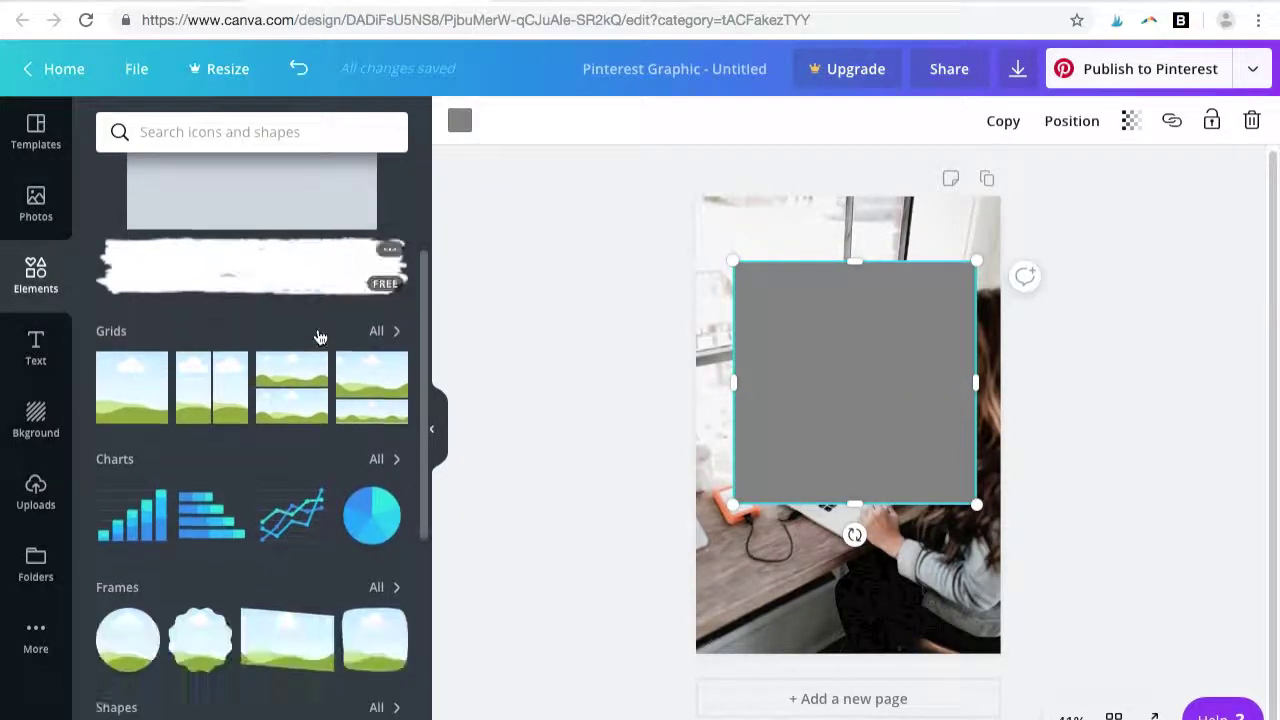
pyautogui.scroll(-12, 318, 337)
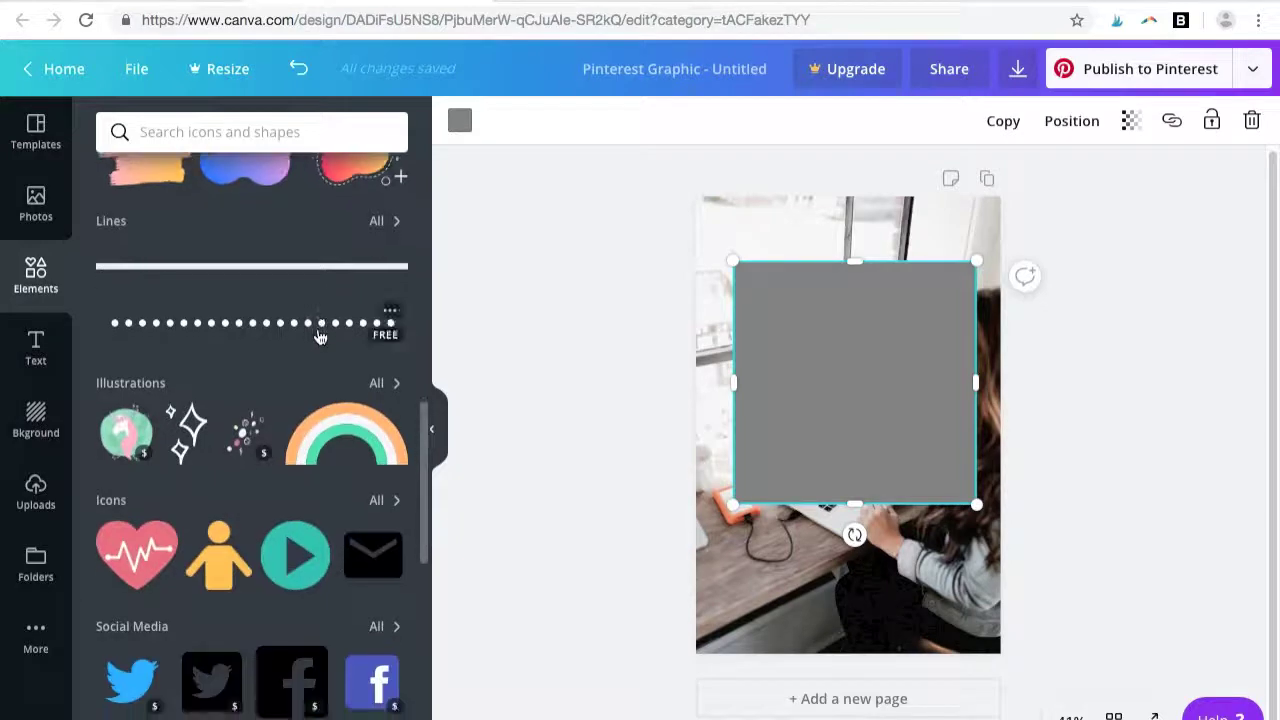
pyautogui.scroll(-5, 318, 337)
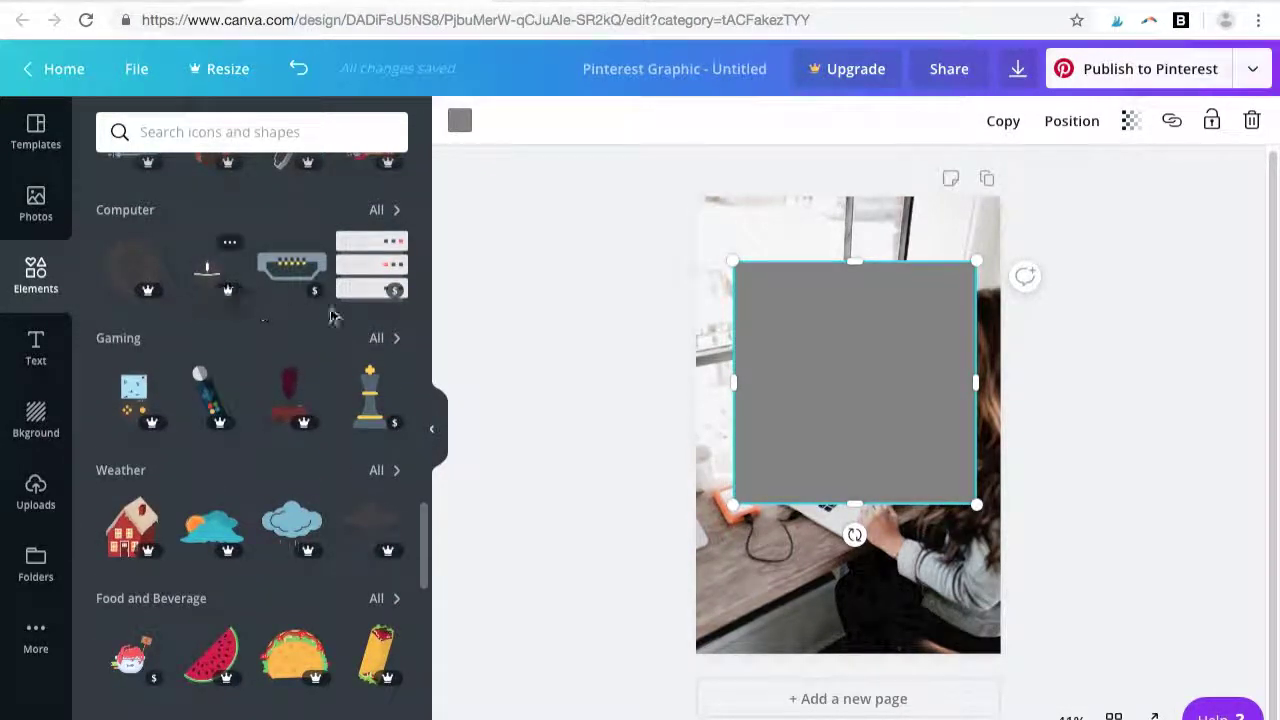
pyautogui.scroll(15, 246, 334)
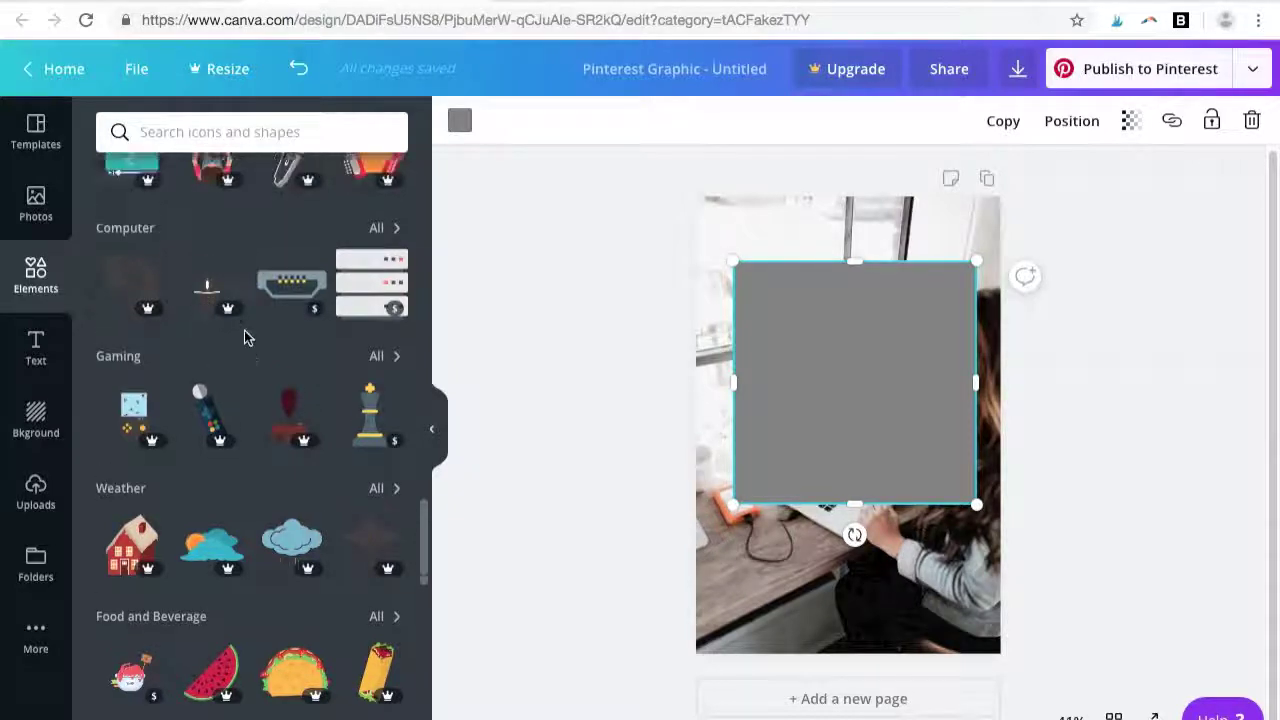
pyautogui.scroll(5, 247, 338)
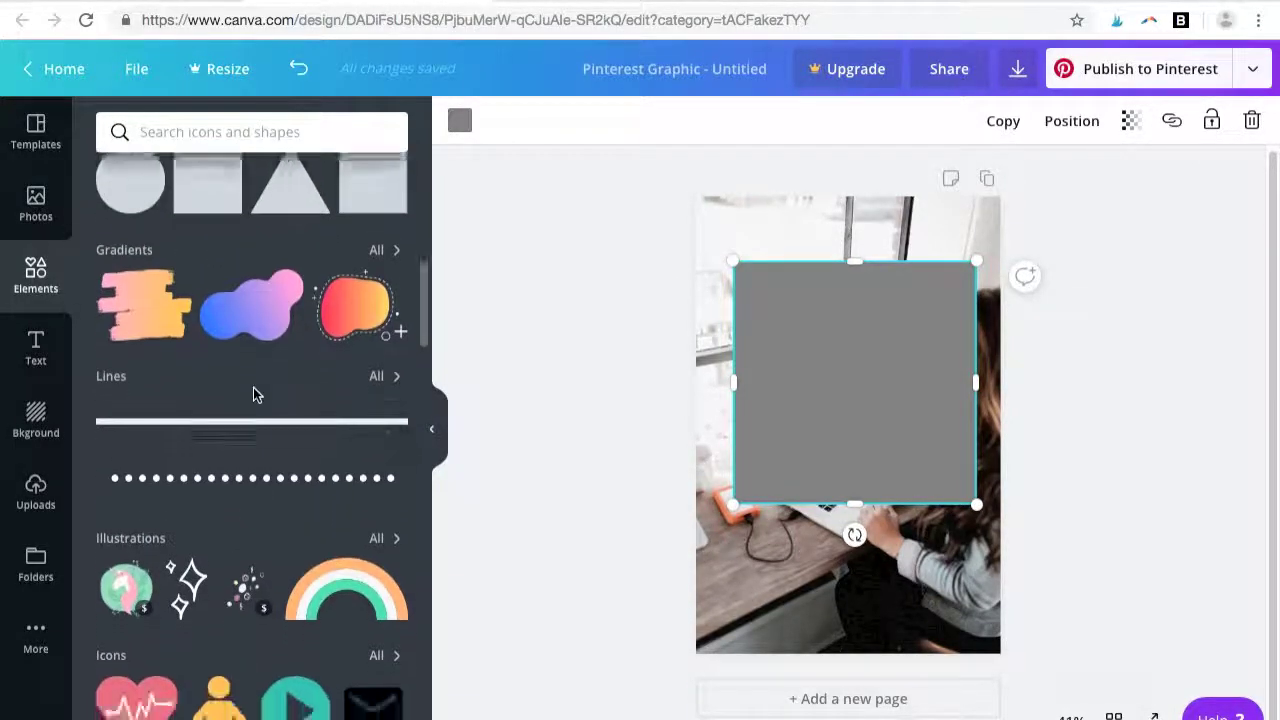
pyautogui.scroll(-2, 251, 400)
pyautogui.scroll(4, 249, 556)
pyautogui.scroll(6, 249, 557)
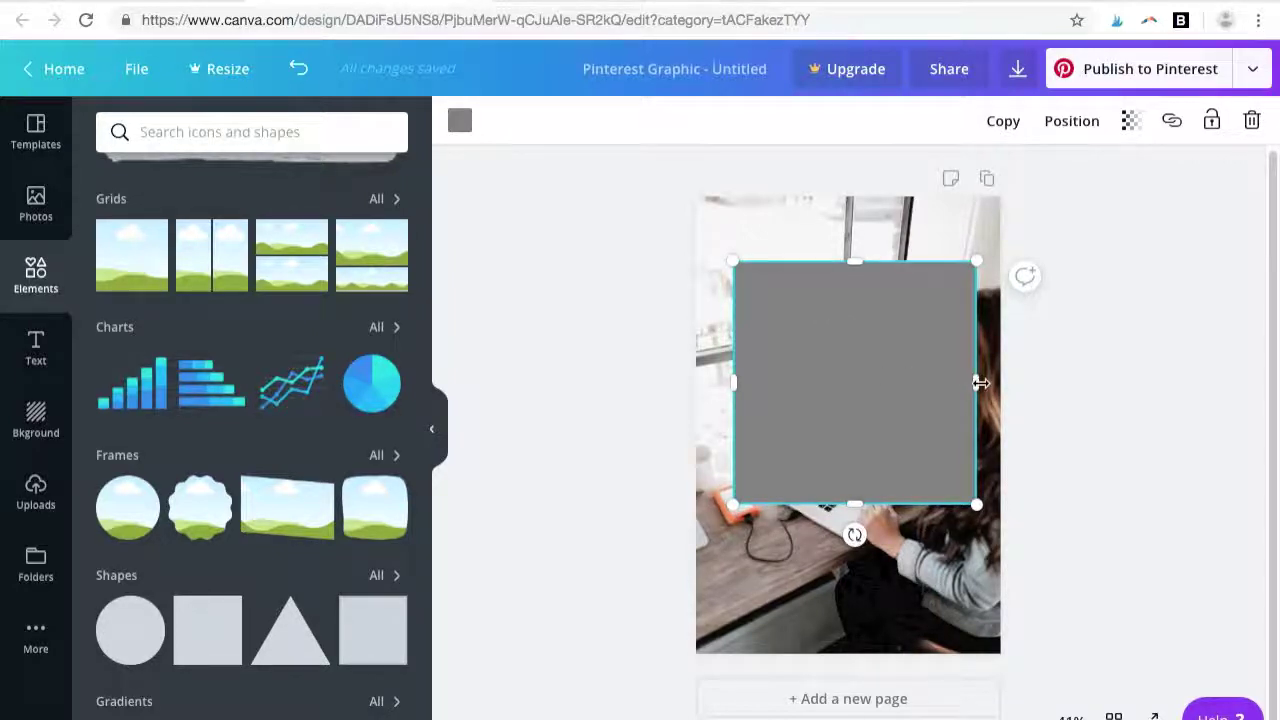
# Narrow the gray square into an upright rectangle and centre it on the page
pyautogui.moveTo(980, 382); pyautogui.dragTo(937, 382)
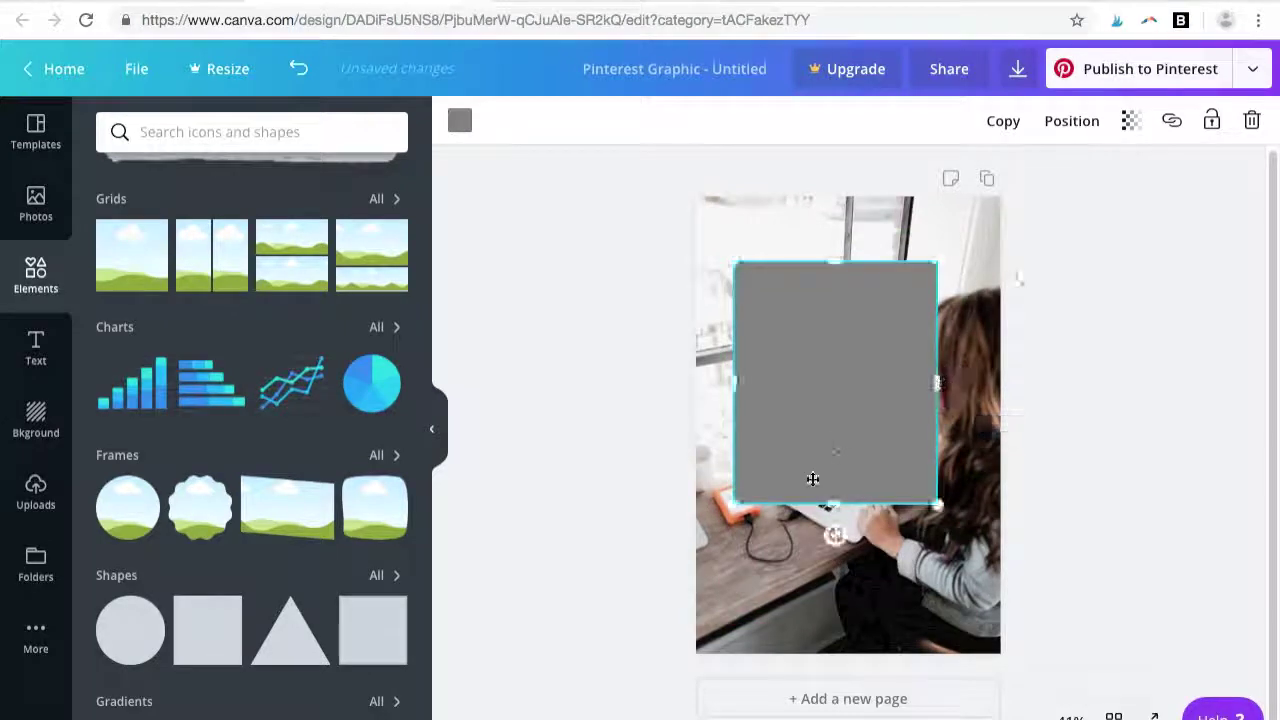
pyautogui.moveTo(857, 405); pyautogui.dragTo(871, 446)
pyautogui.moveTo(903, 497)
pyautogui.mouseDown()
pyautogui.moveTo(923, 497)
pyautogui.moveTo(903, 497)
pyautogui.mouseUp()
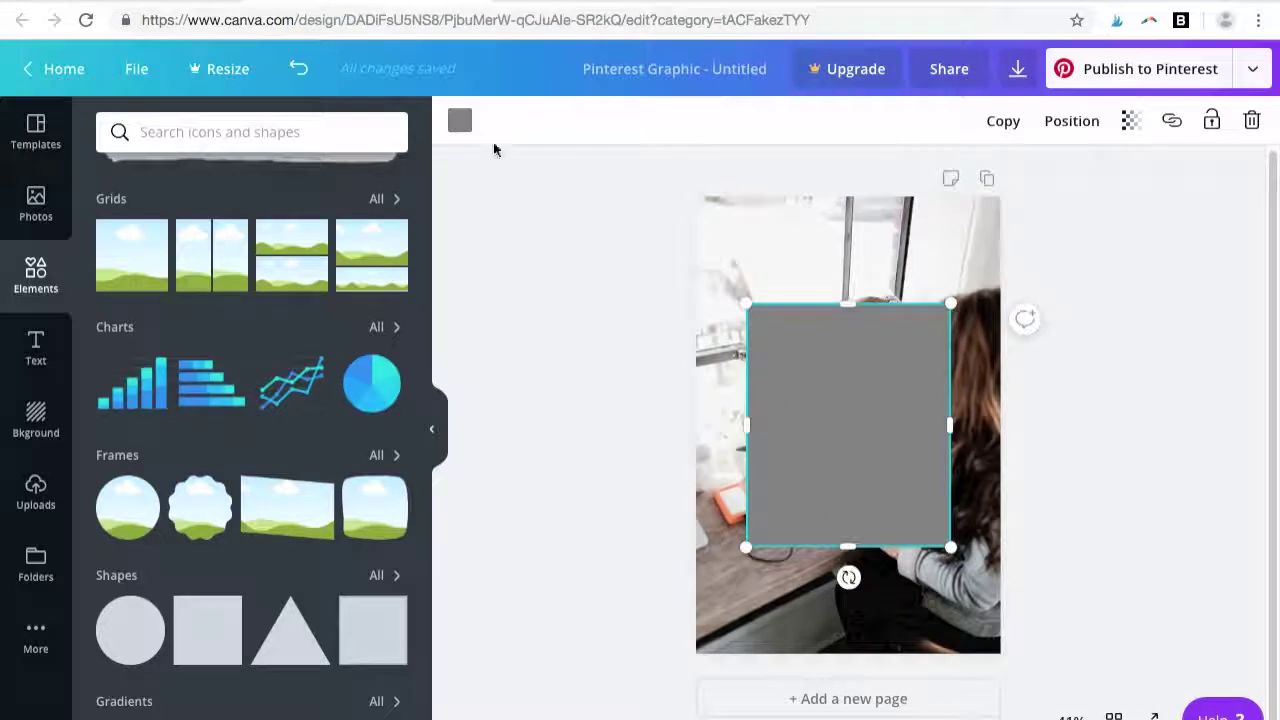
# Change the rectangle's fill colour to white and deselect it
pyautogui.click(468, 128)
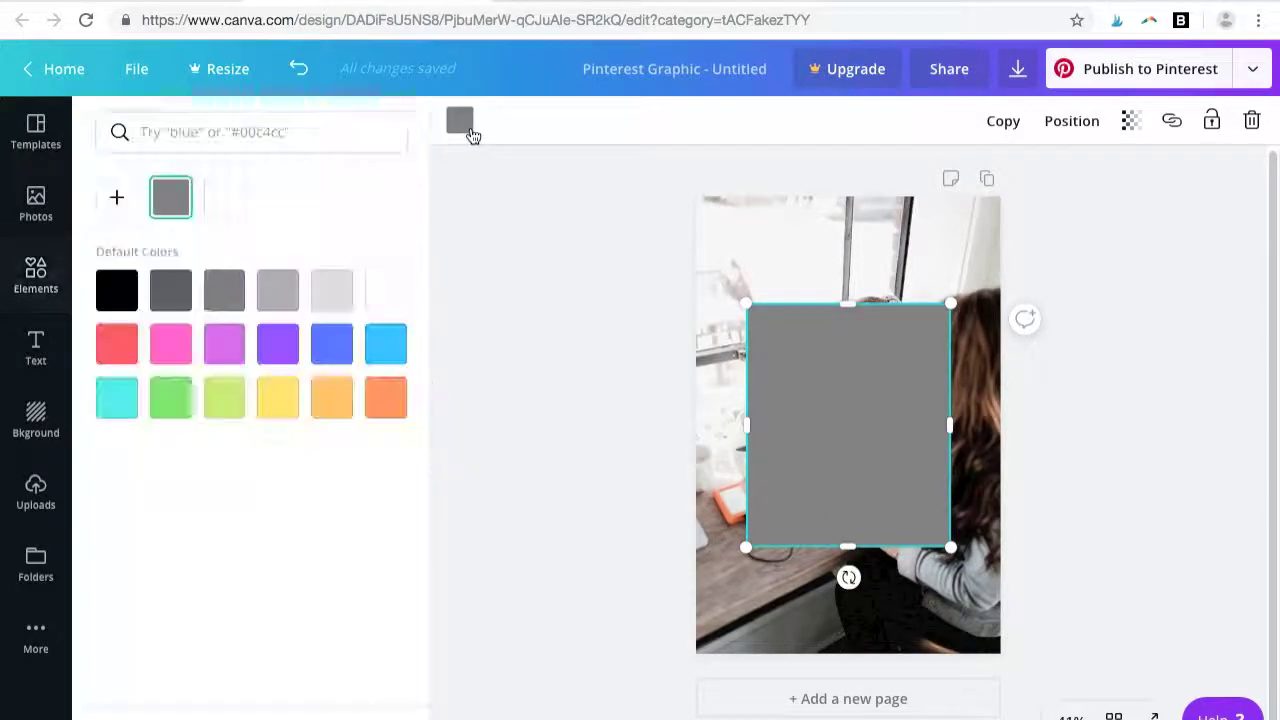
pyautogui.click(228, 200)
pyautogui.click(1134, 496)
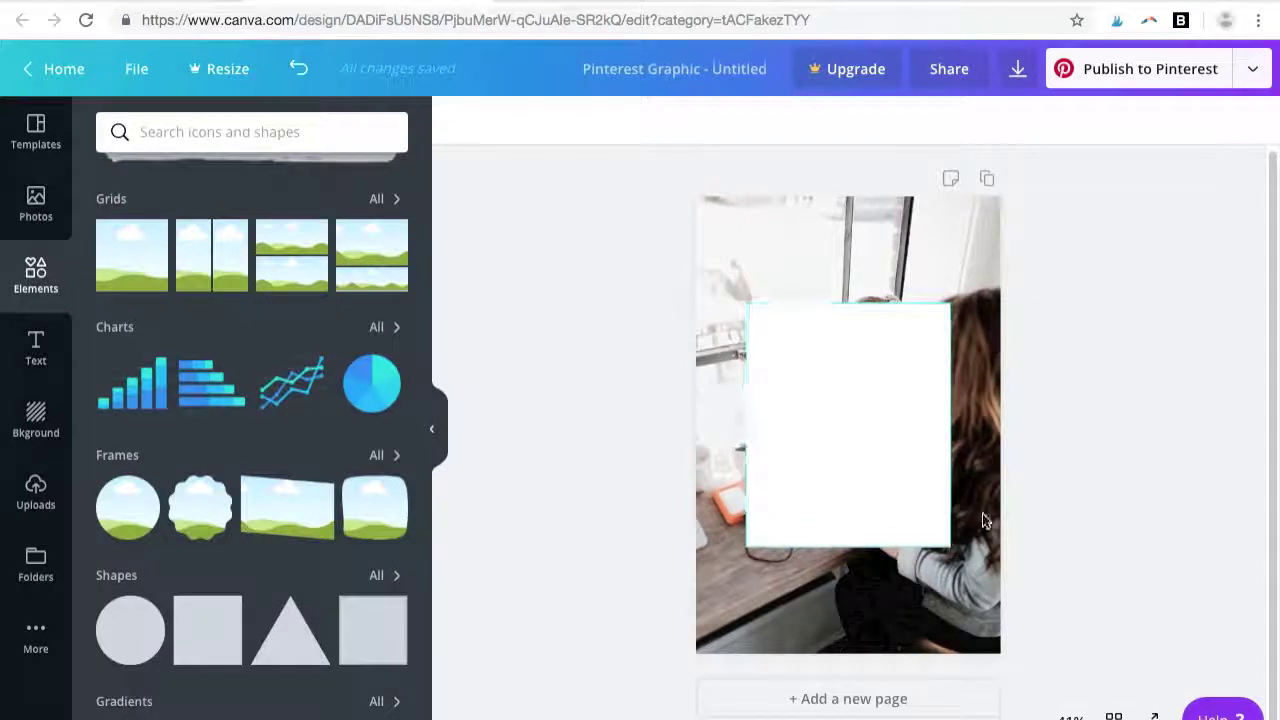
# Add a heading over the white rectangle reading "How to Design a Pin in Canva", with a line break after "How to"
pyautogui.click(44, 350)
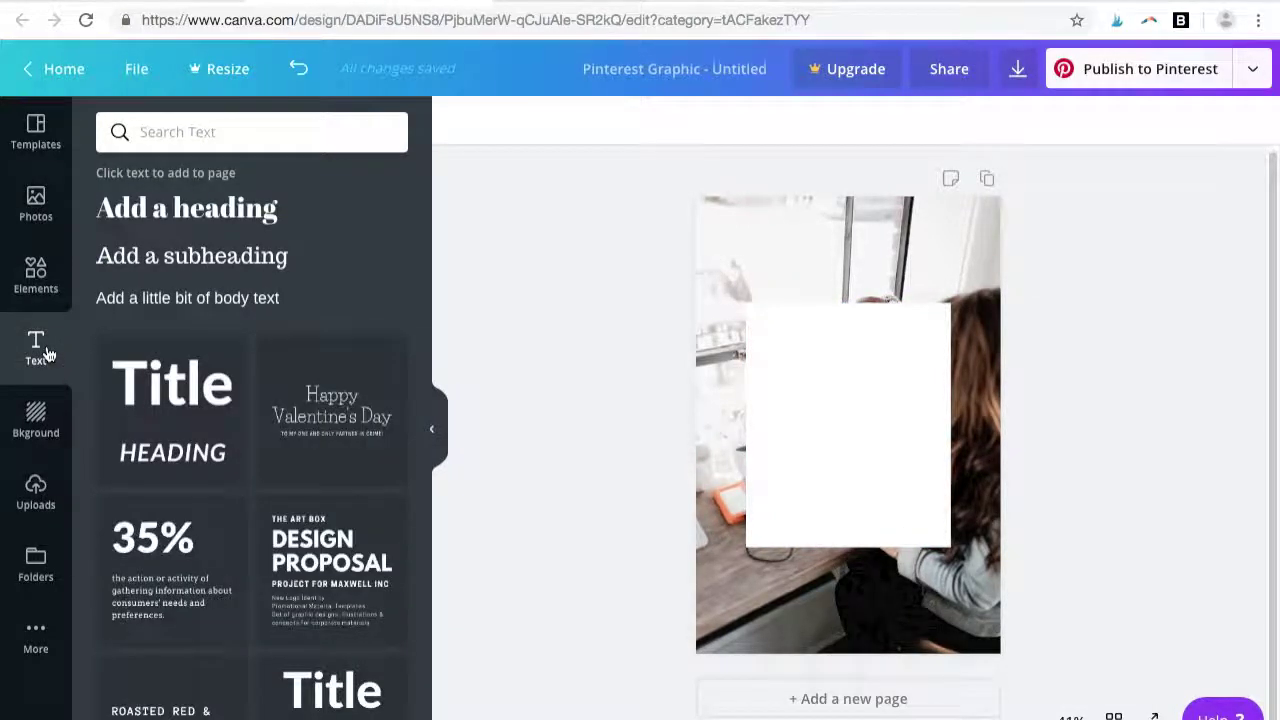
pyautogui.click(158, 219)
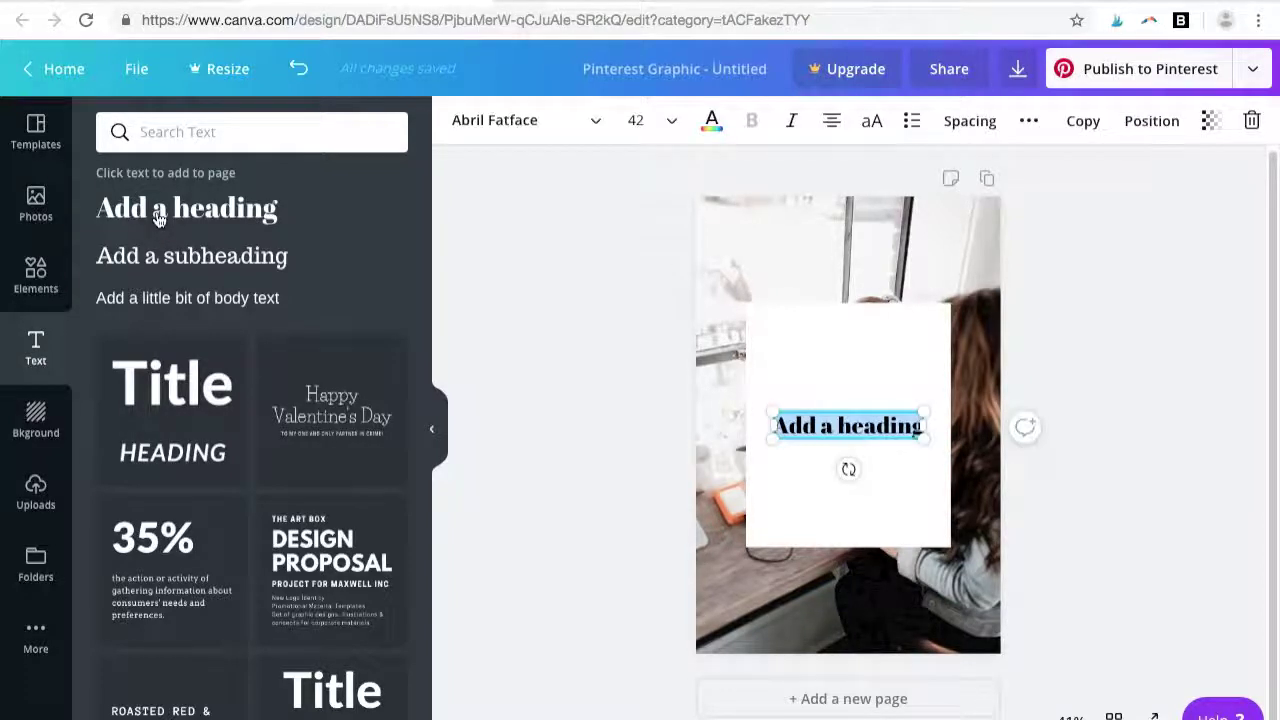
pyautogui.doubleClick(838, 426)
pyautogui.tripleClick(838, 426)
pyautogui.press('BackSpace')
pyautogui.write('How to')
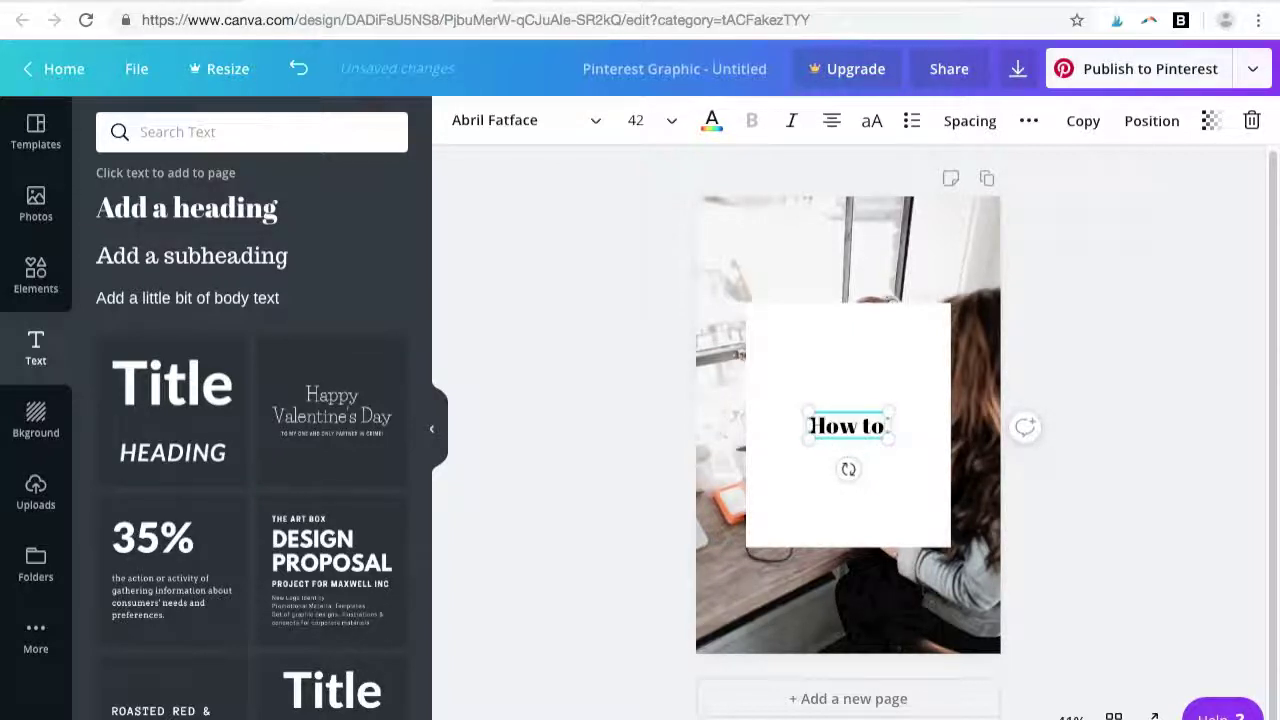
pyautogui.press('Return')
pyautogui.write('Desi')
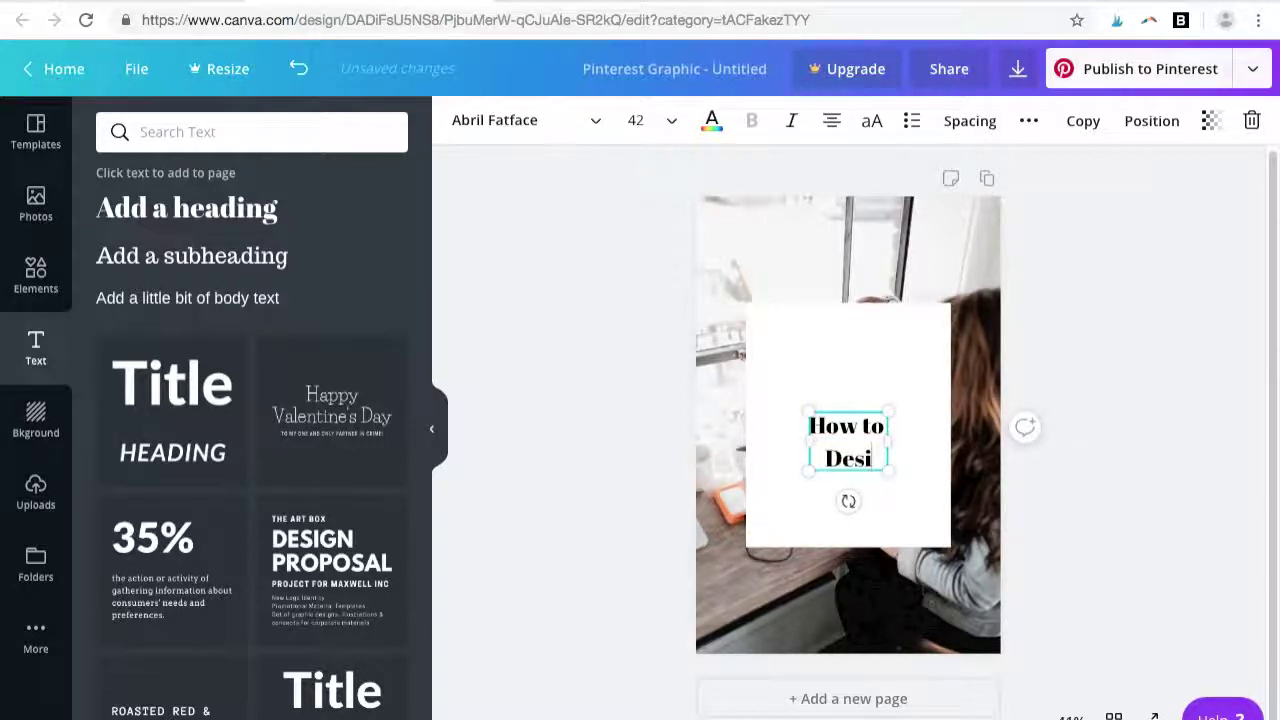
pyautogui.write('gn a P')
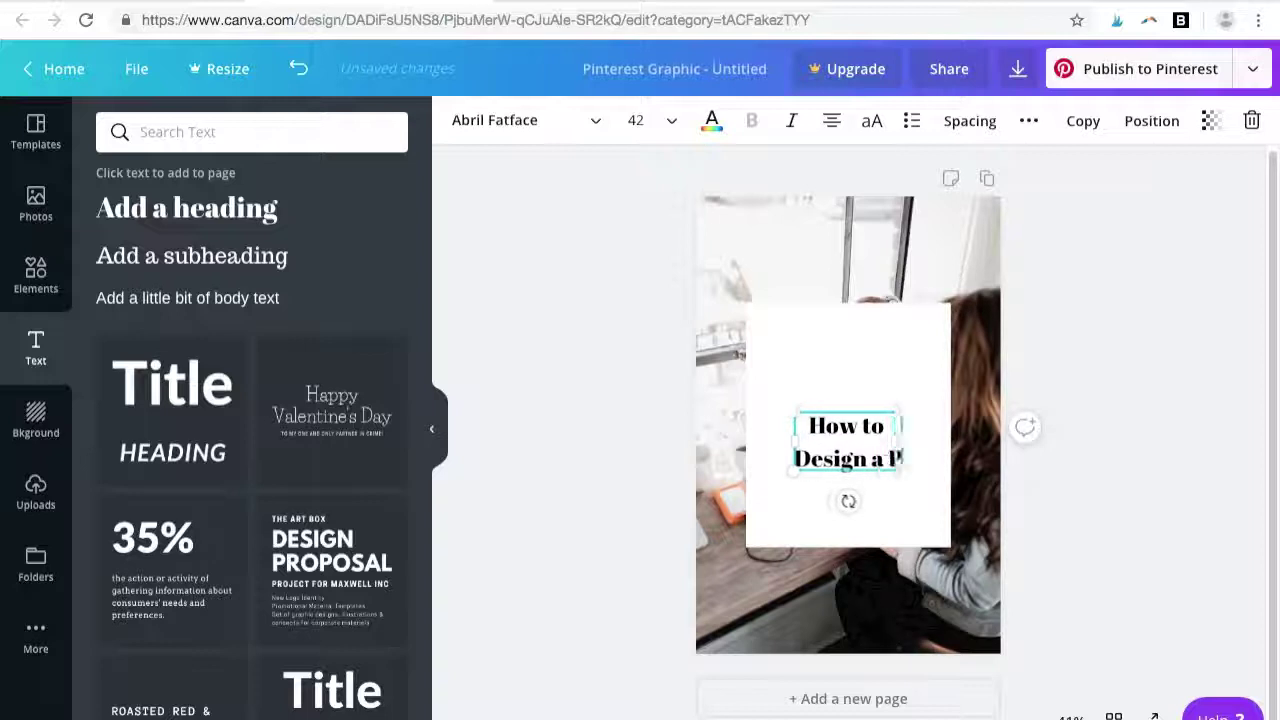
pyautogui.write('in in Canva')
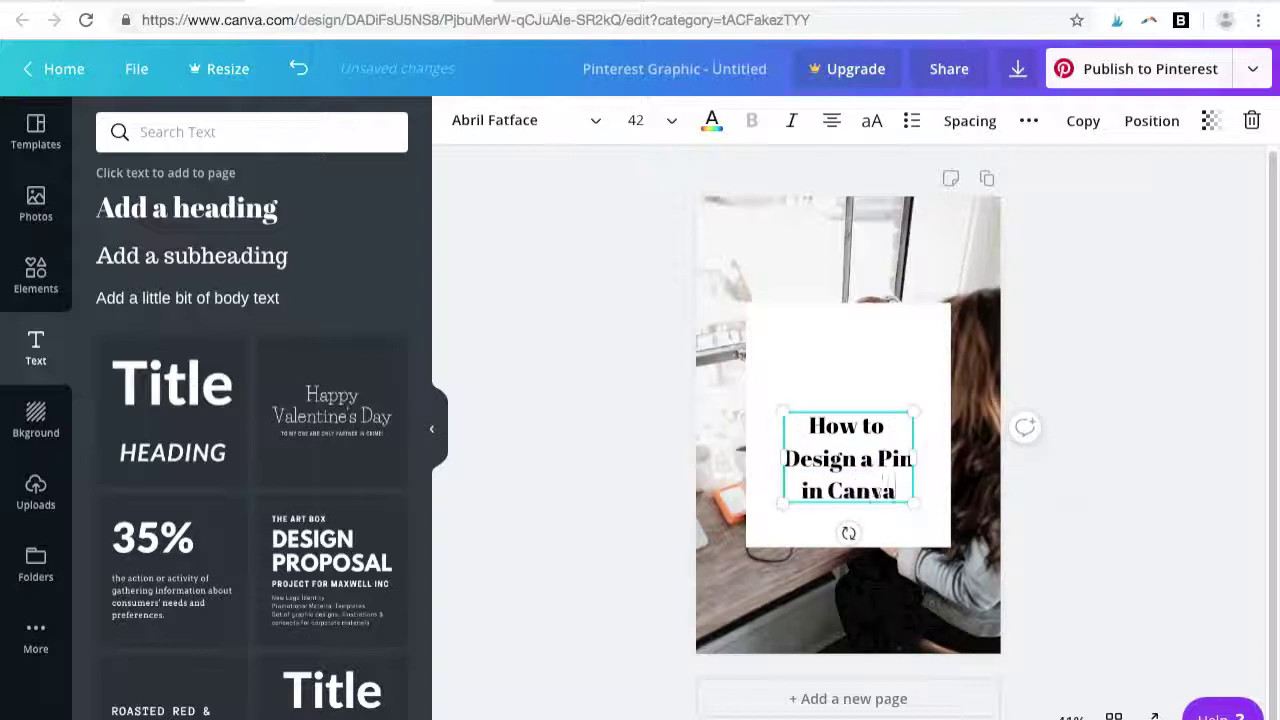
# Change the font of the whole heading to Lato Bold
pyautogui.moveTo(894, 489); pyautogui.dragTo(805, 421)
pyautogui.click(587, 118)
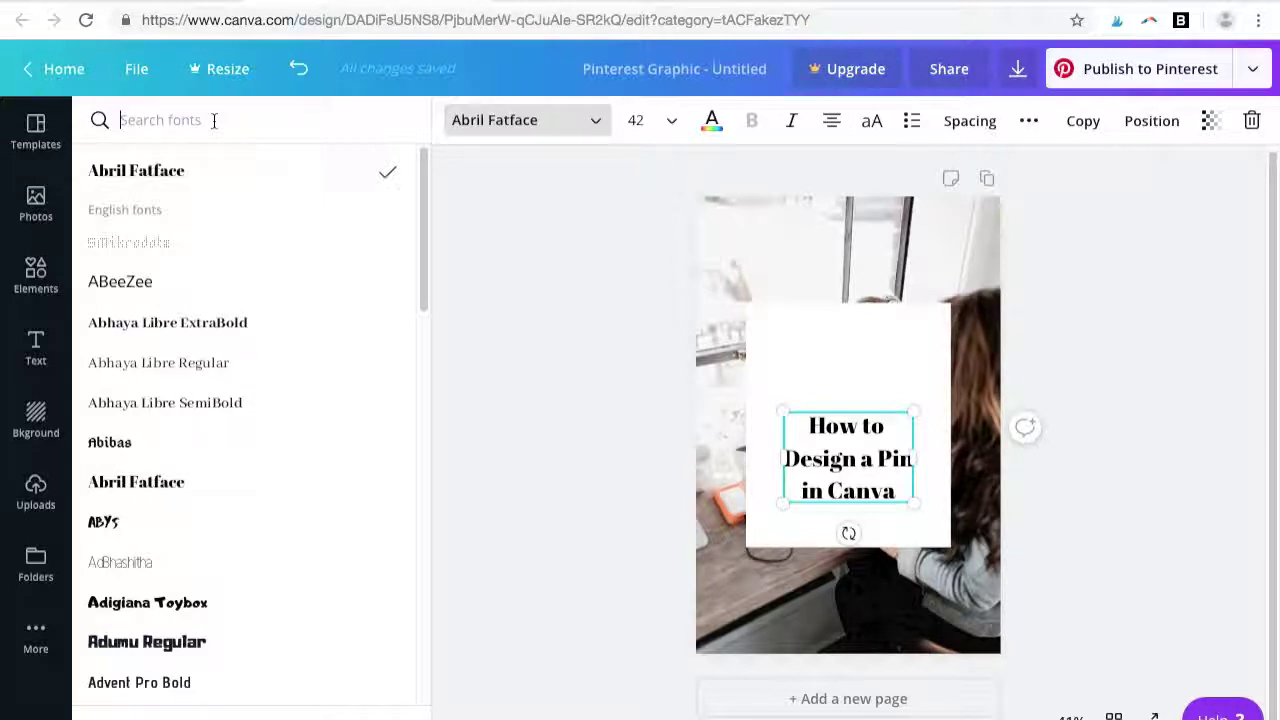
pyautogui.write('lato')
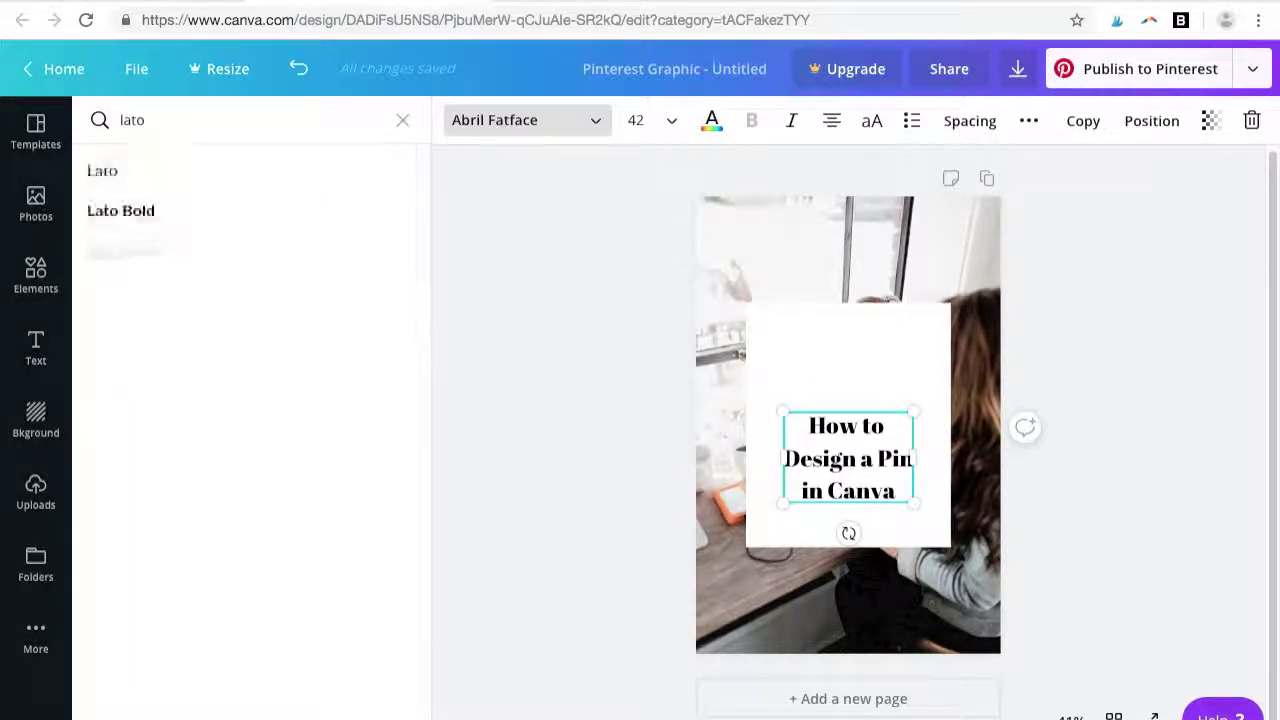
pyautogui.click(149, 209)
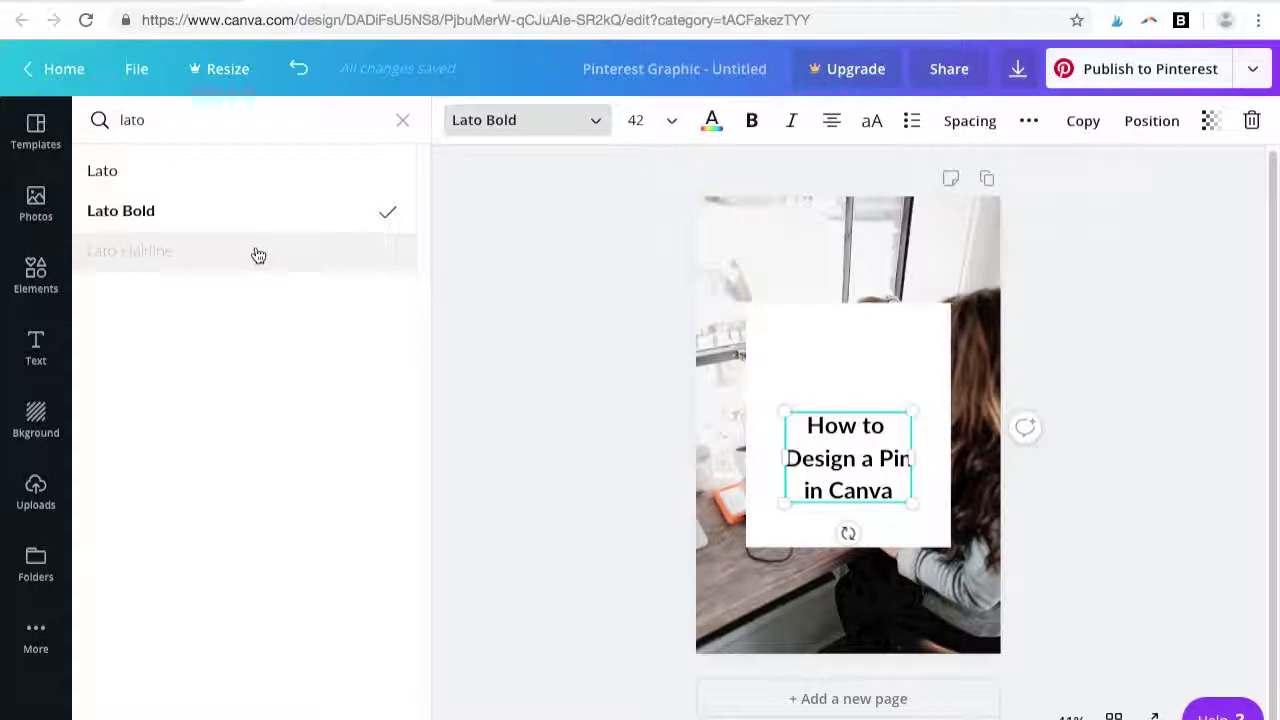
# Recolour the whole heading with the dark purple from the Petal Party palette, found by searching colours for "pink"
pyautogui.moveTo(808, 424); pyautogui.dragTo(891, 491)
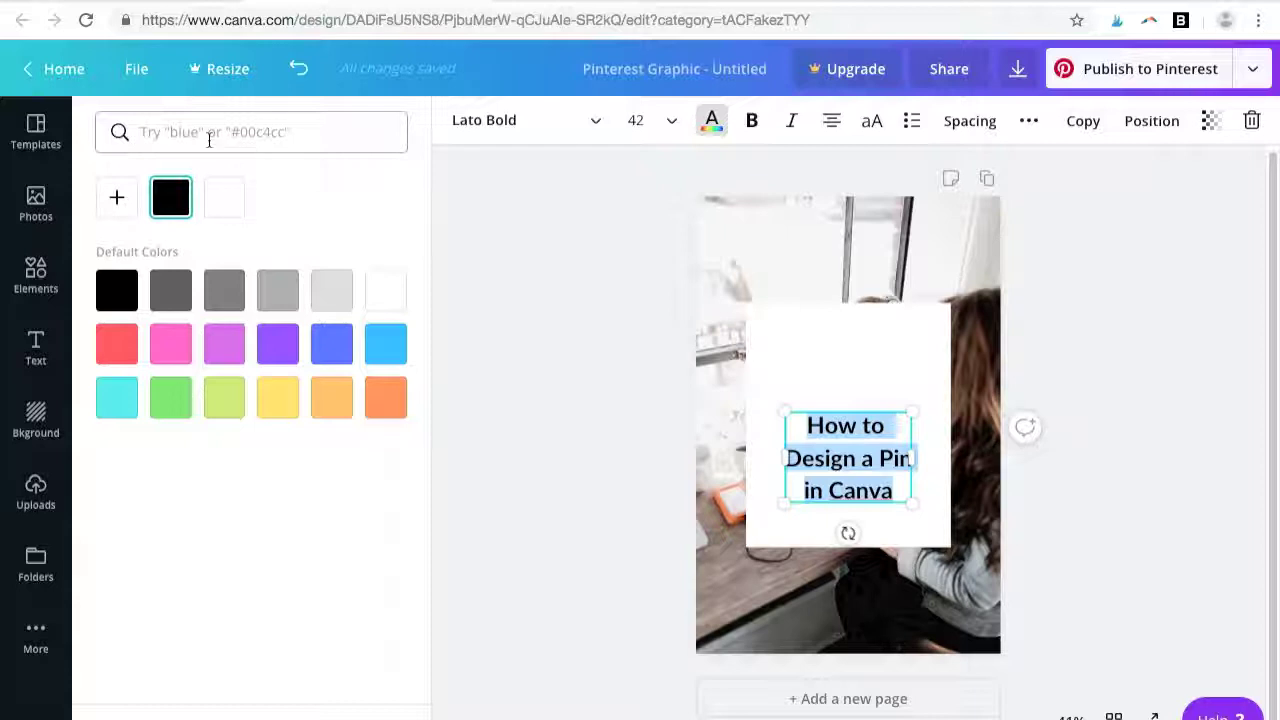
pyautogui.click(310, 137)
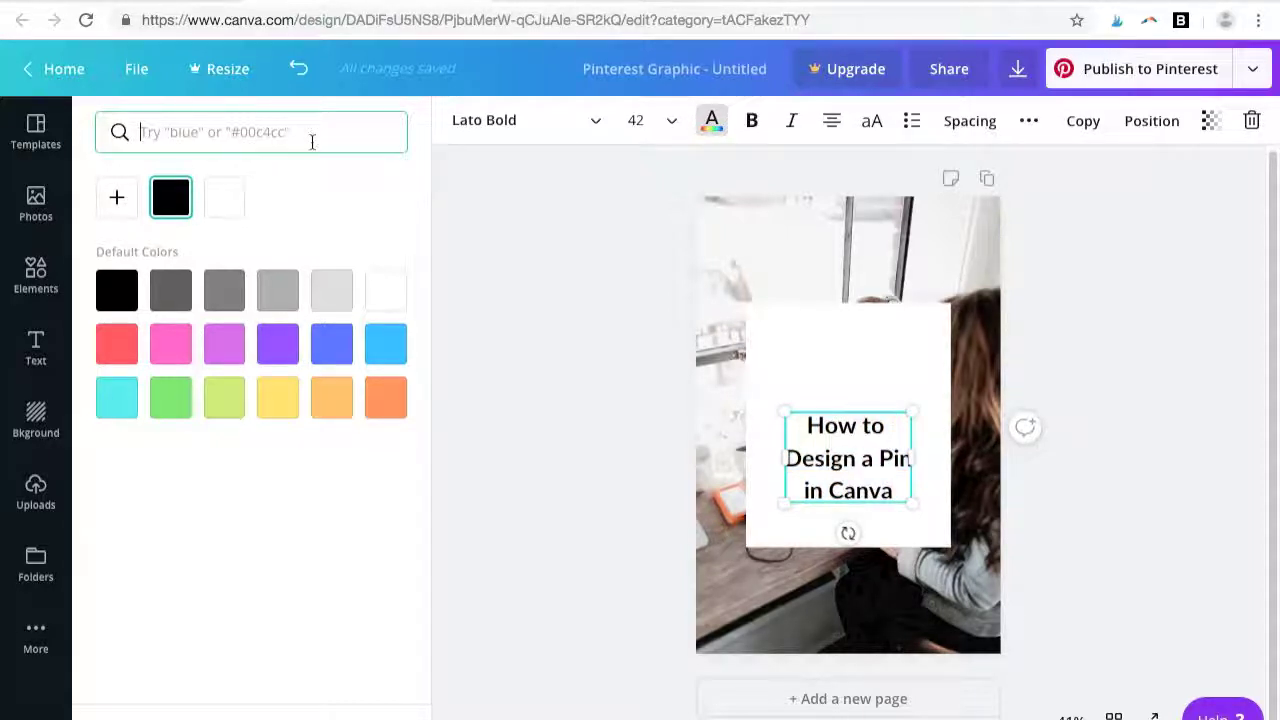
pyautogui.write('pink')
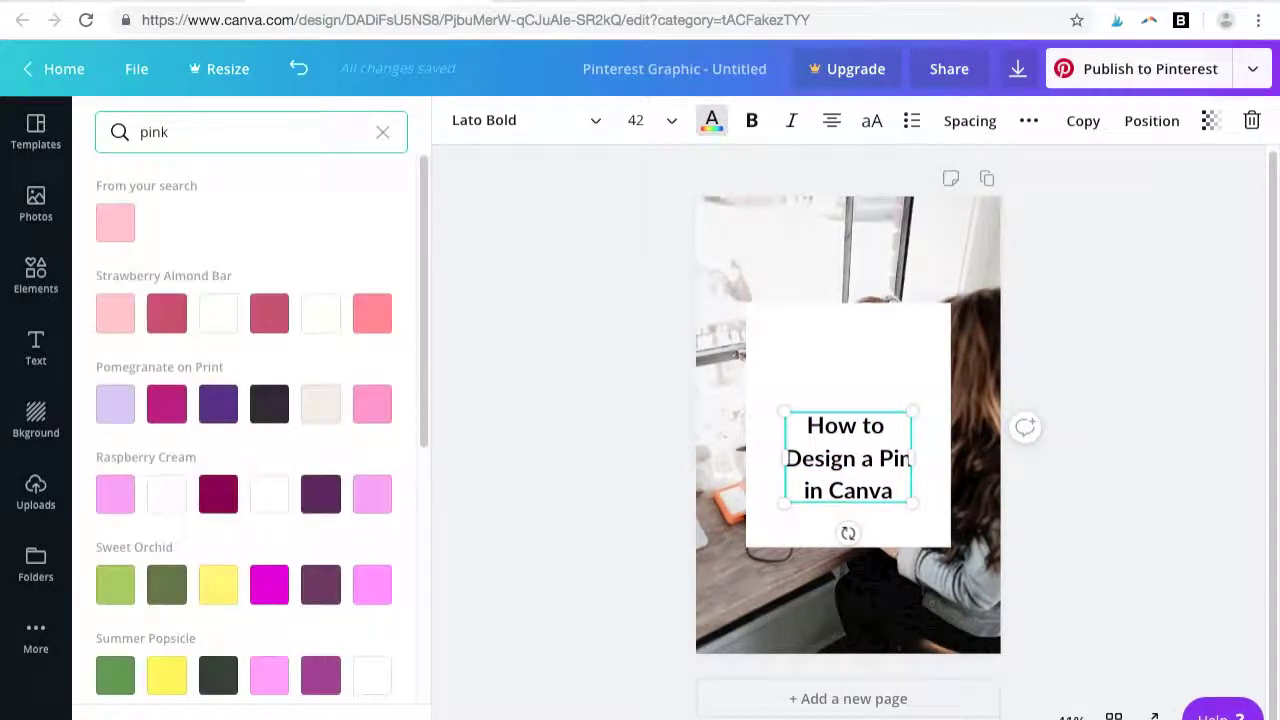
pyautogui.scroll(-5, 275, 281)
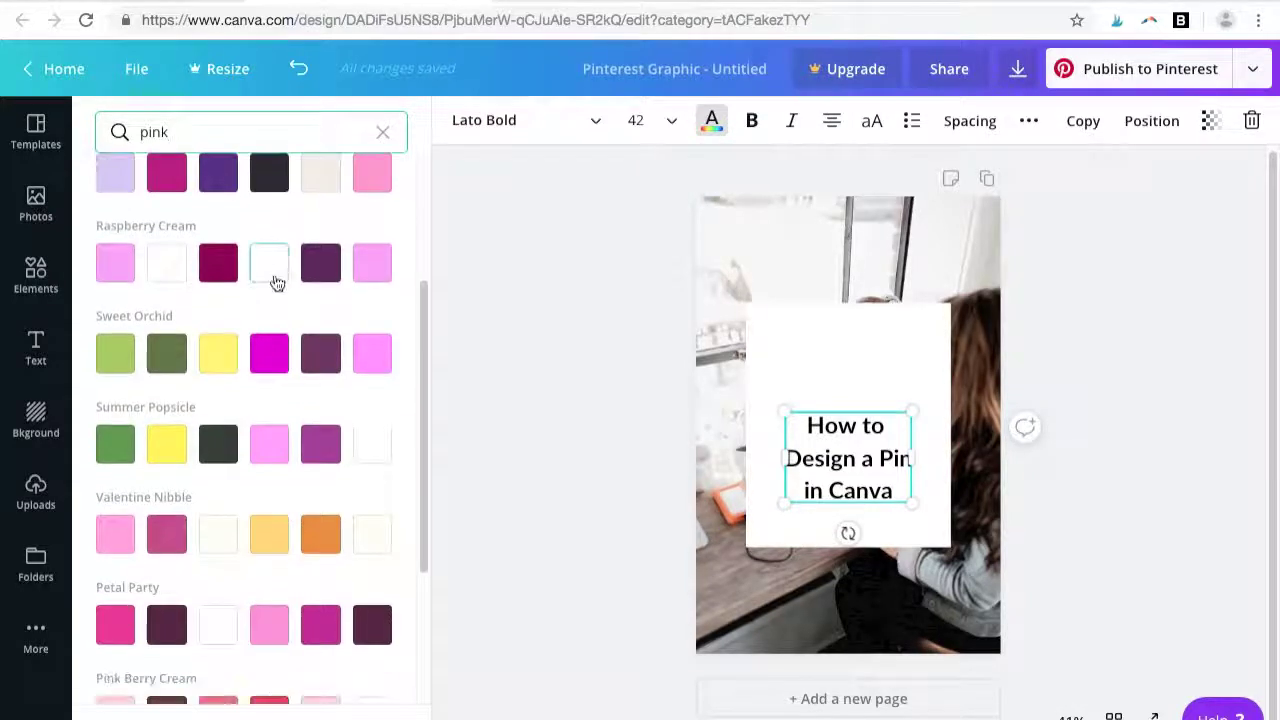
pyautogui.click(168, 628)
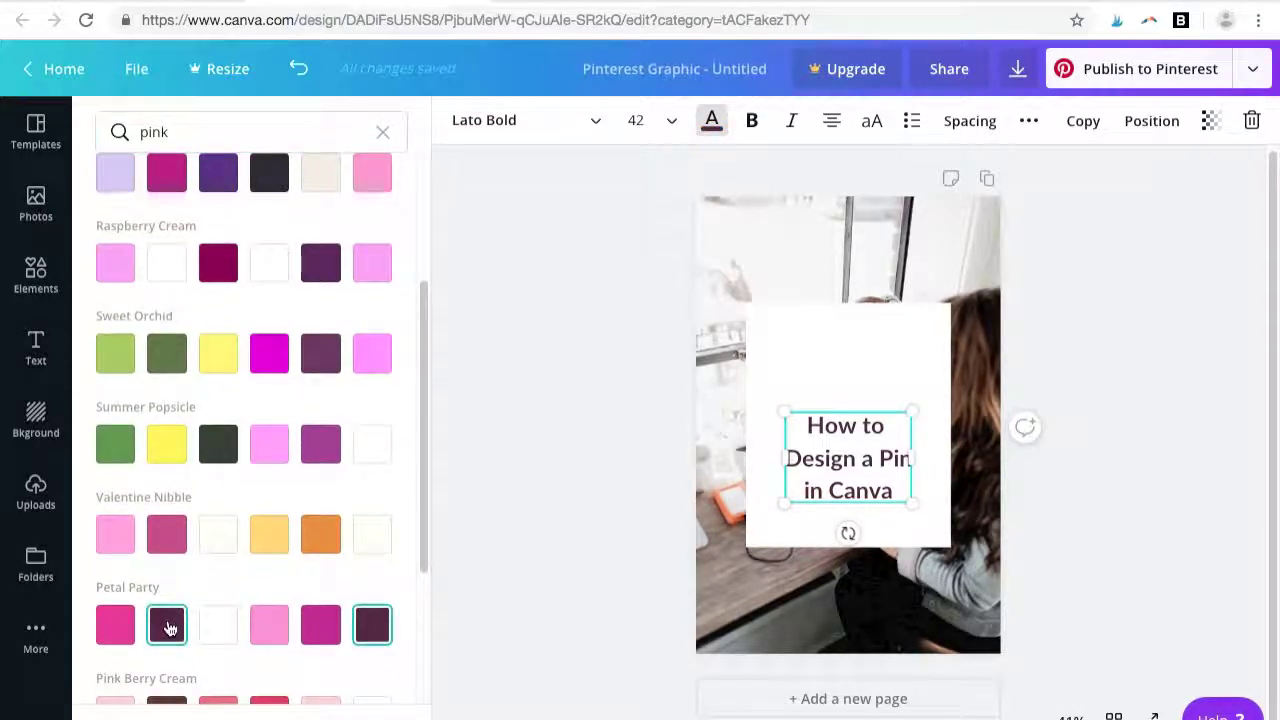
# Move the heading up within the white rectangle and set all of its text in capitals
pyautogui.click(847, 397)
pyautogui.moveTo(846, 418); pyautogui.dragTo(850, 356)
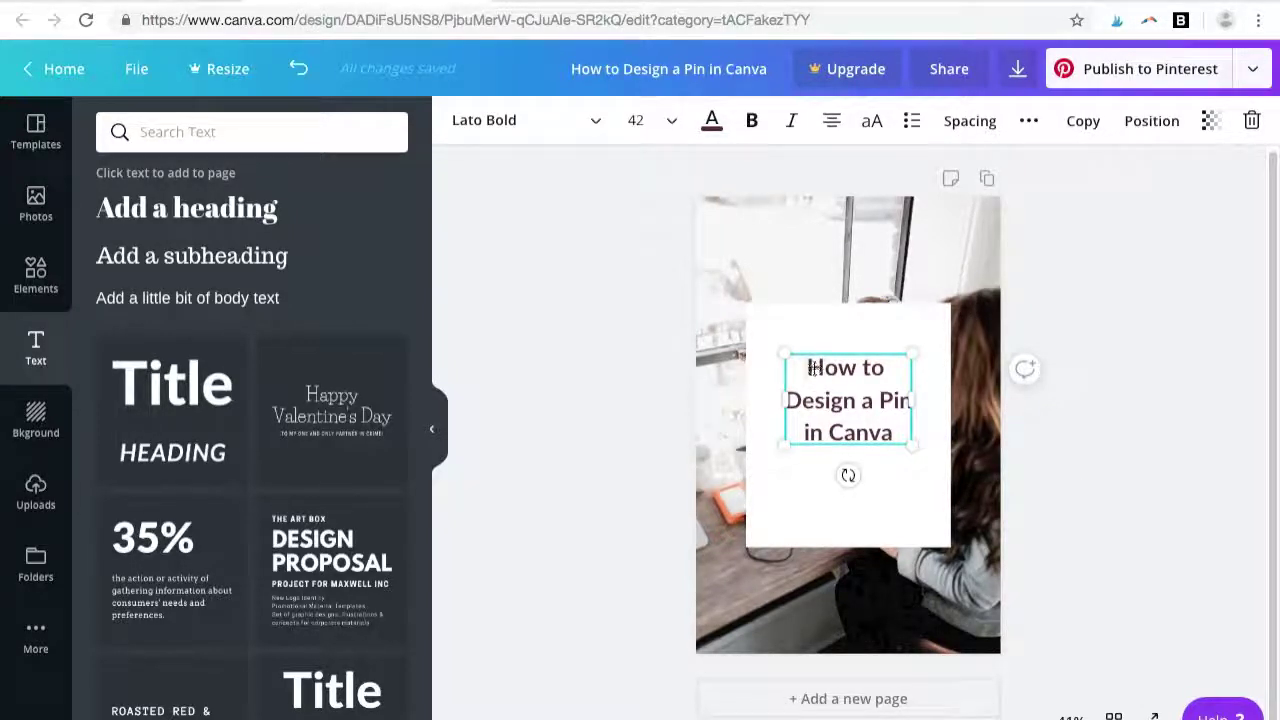
pyautogui.moveTo(823, 366); pyautogui.dragTo(894, 430)
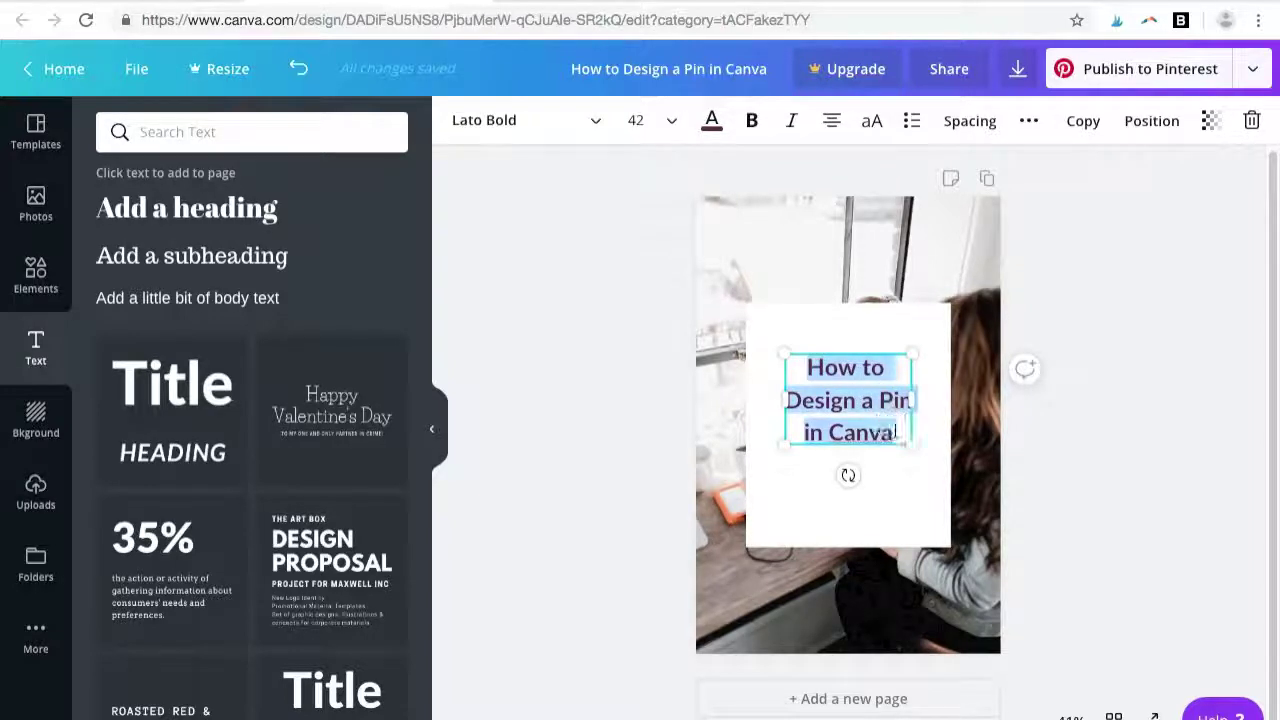
pyautogui.click(880, 122)
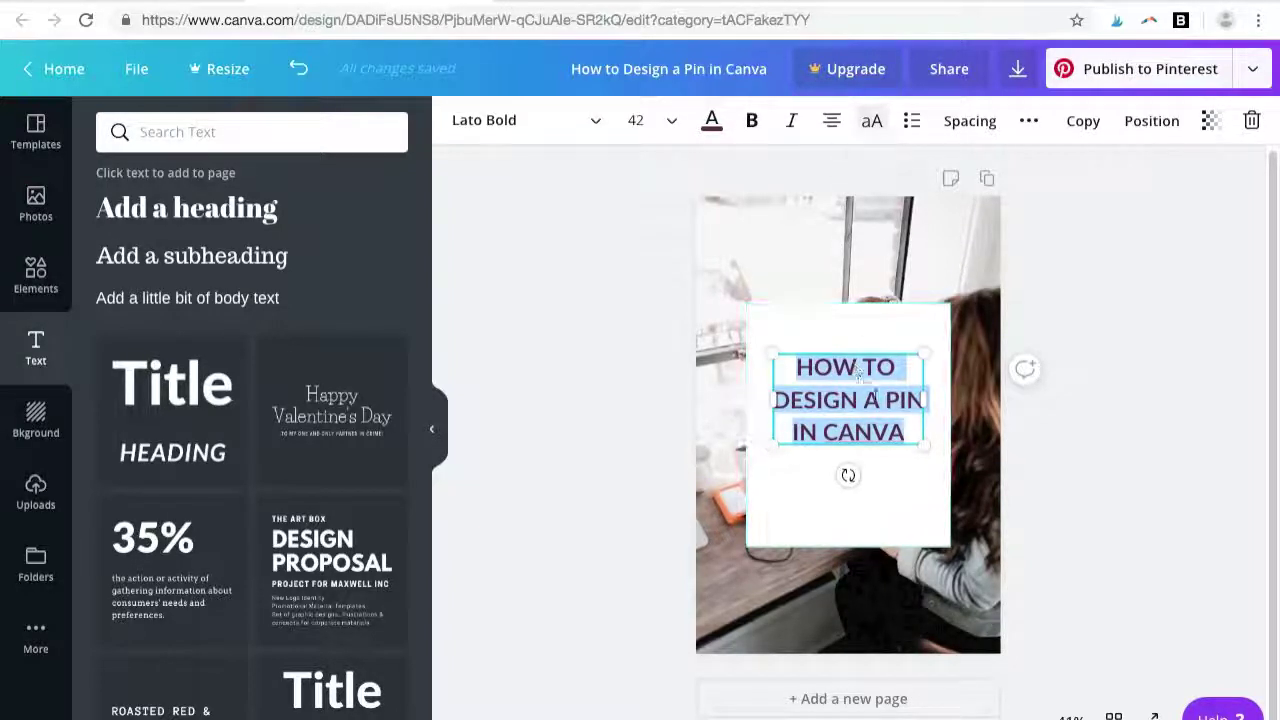
pyautogui.click(872, 135)
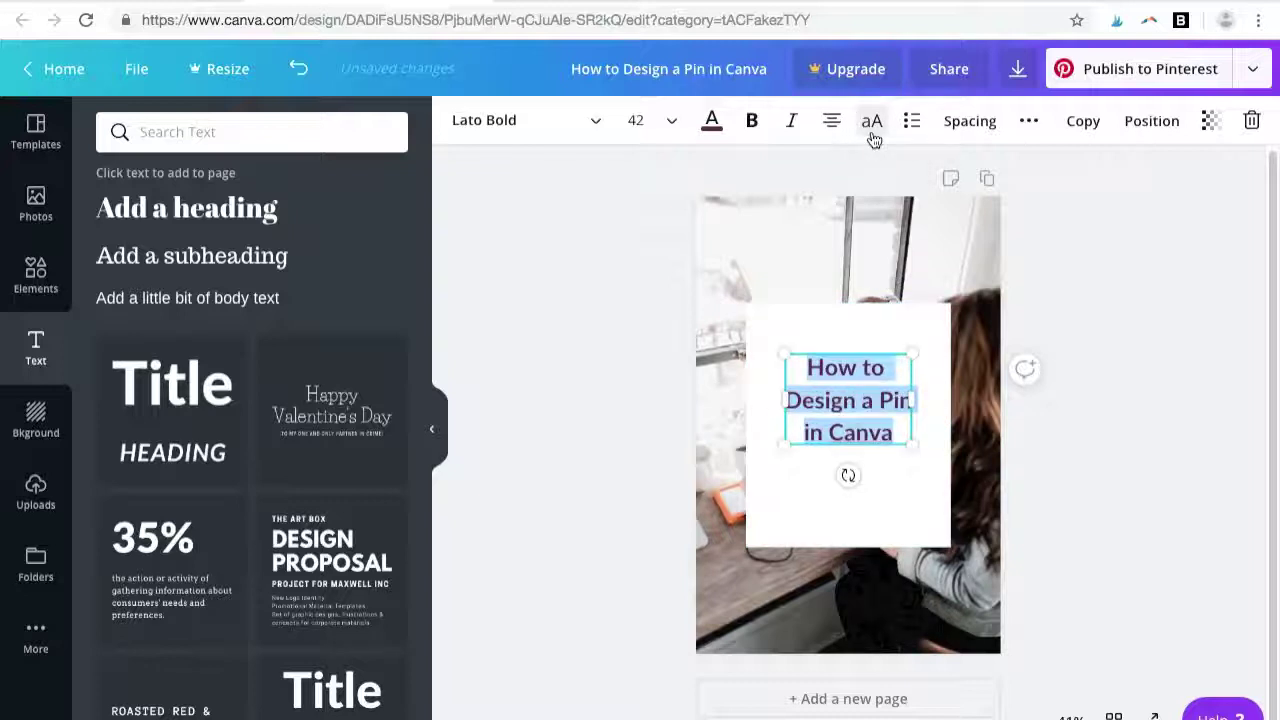
pyautogui.click(872, 135)
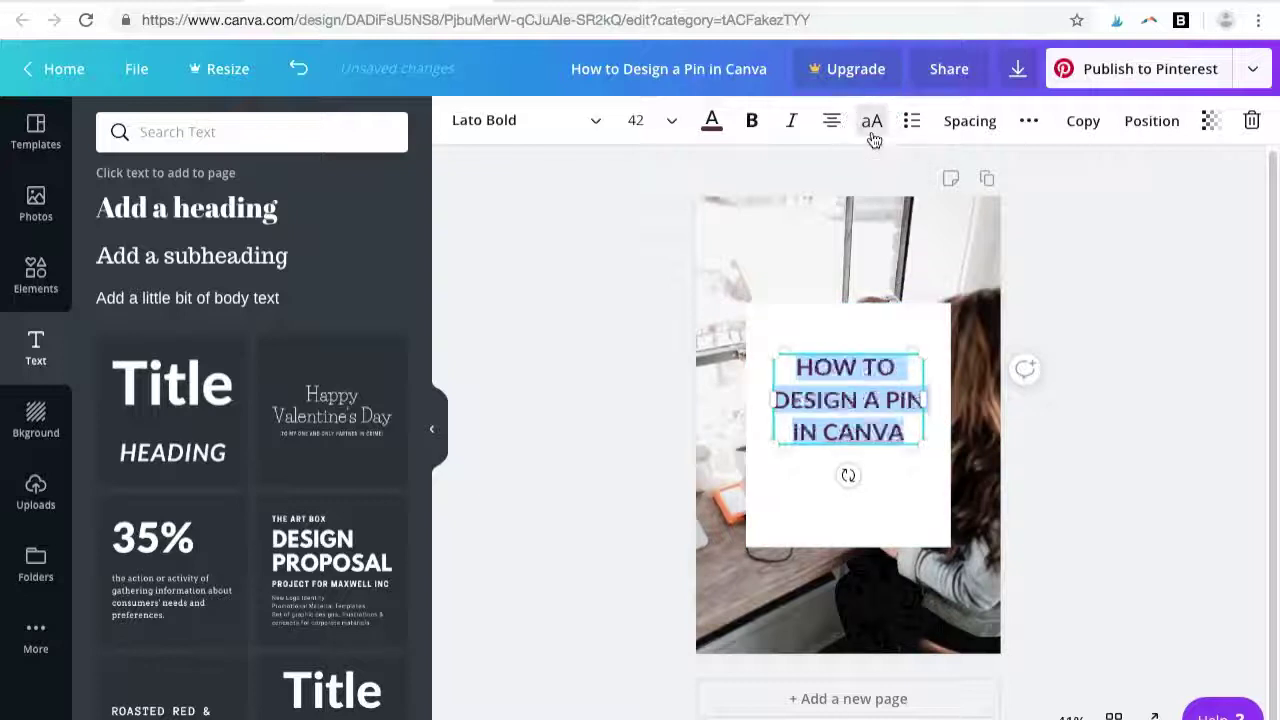
pyautogui.click(1153, 456)
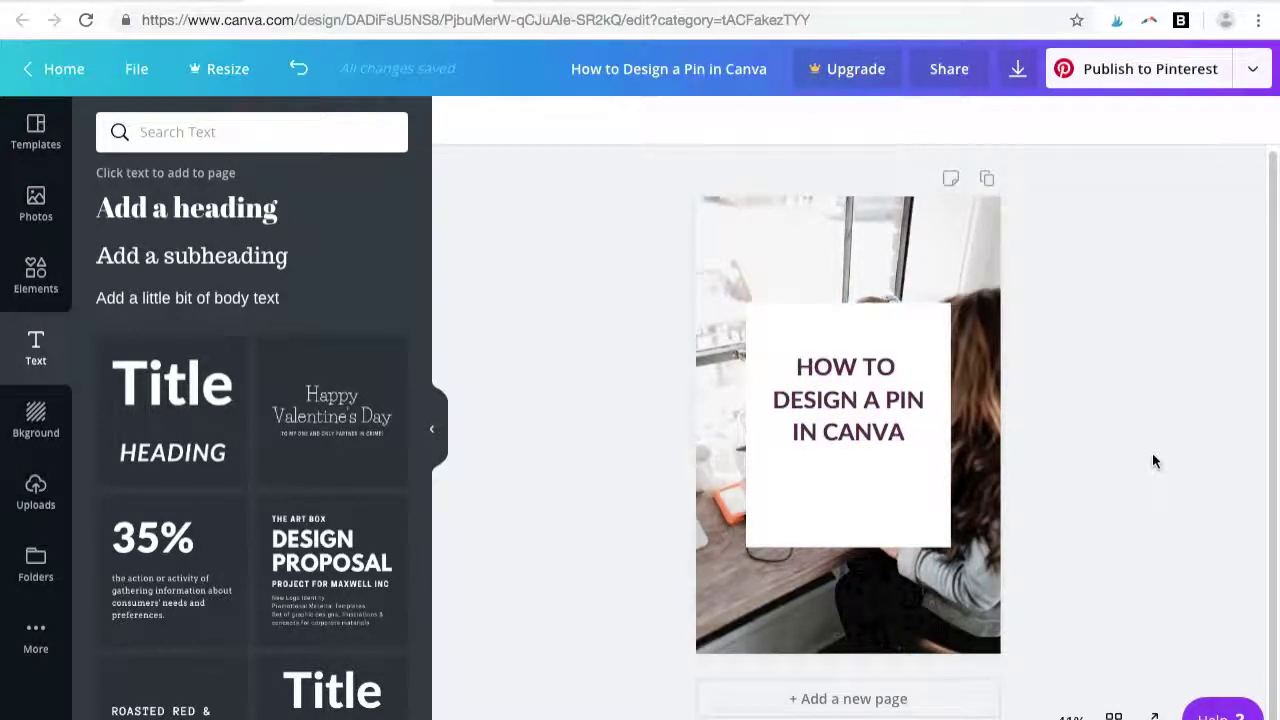
# Add a subheading below the heading, inside the white rectangle, reading "+ a free video tutorial"
pyautogui.click(205, 256)
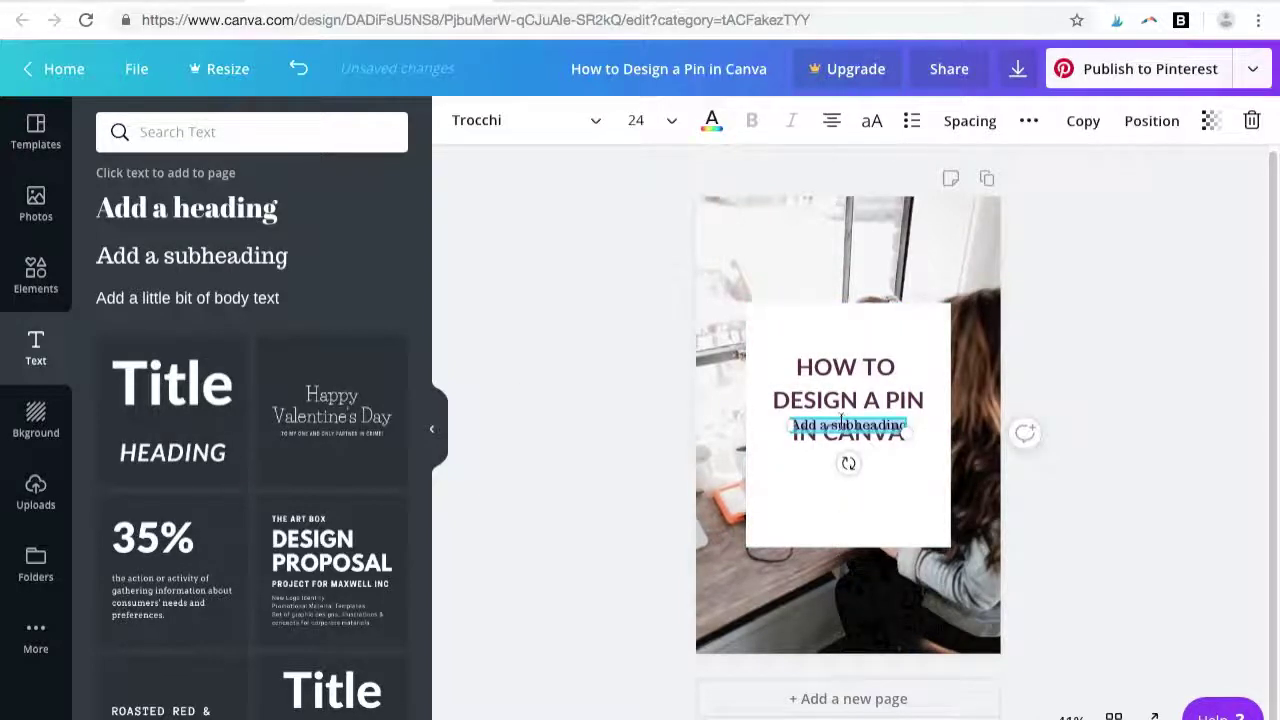
pyautogui.moveTo(842, 417); pyautogui.dragTo(846, 476)
pyautogui.click(846, 480)
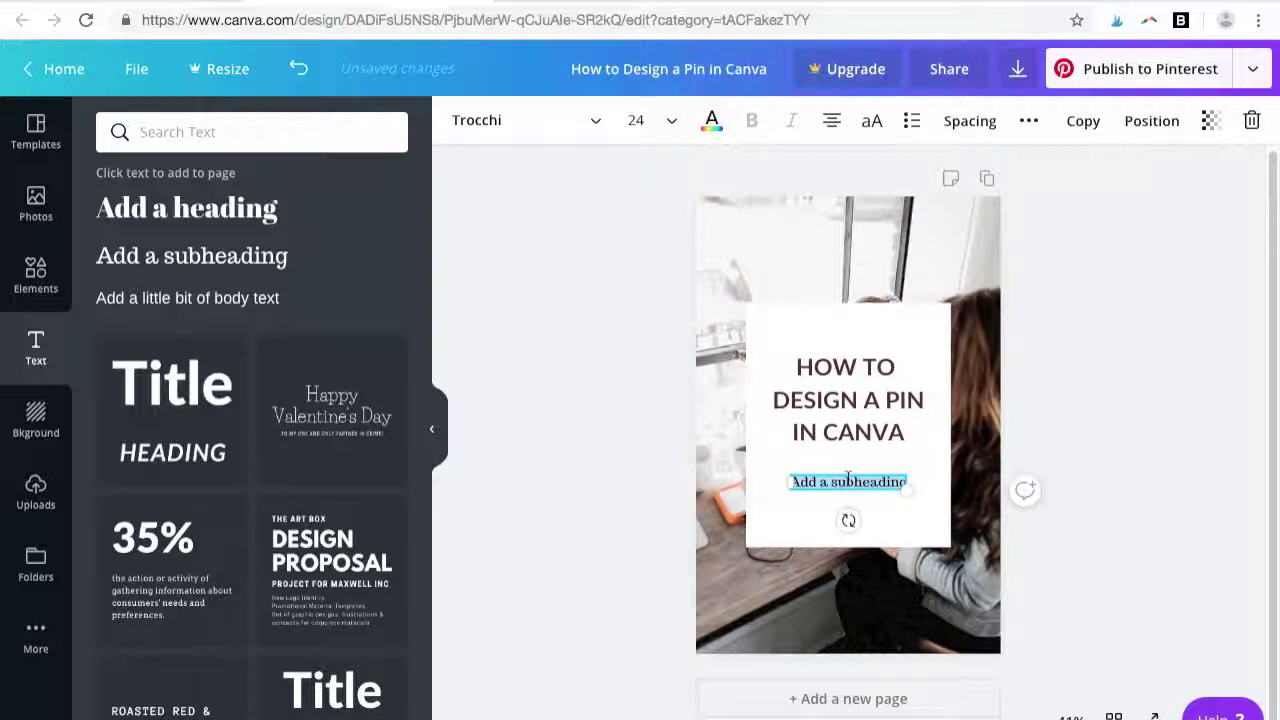
pyautogui.press('BackSpace')
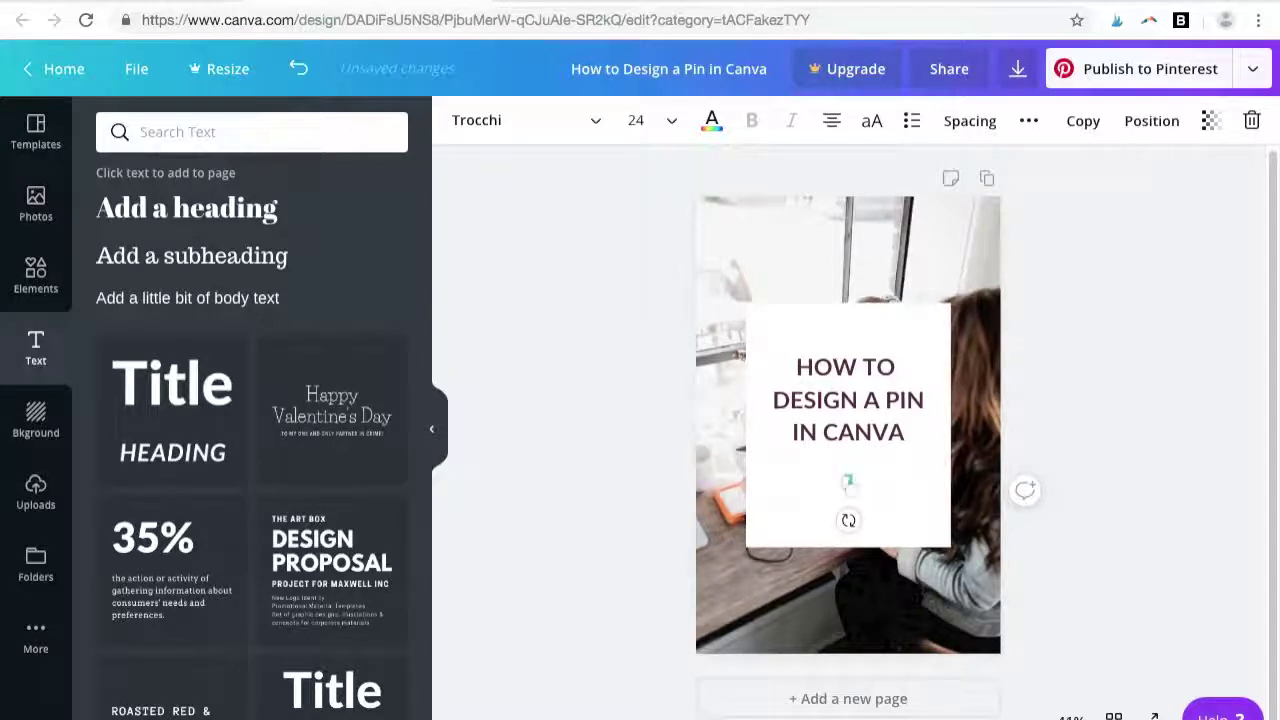
pyautogui.write('a free video tutorial')
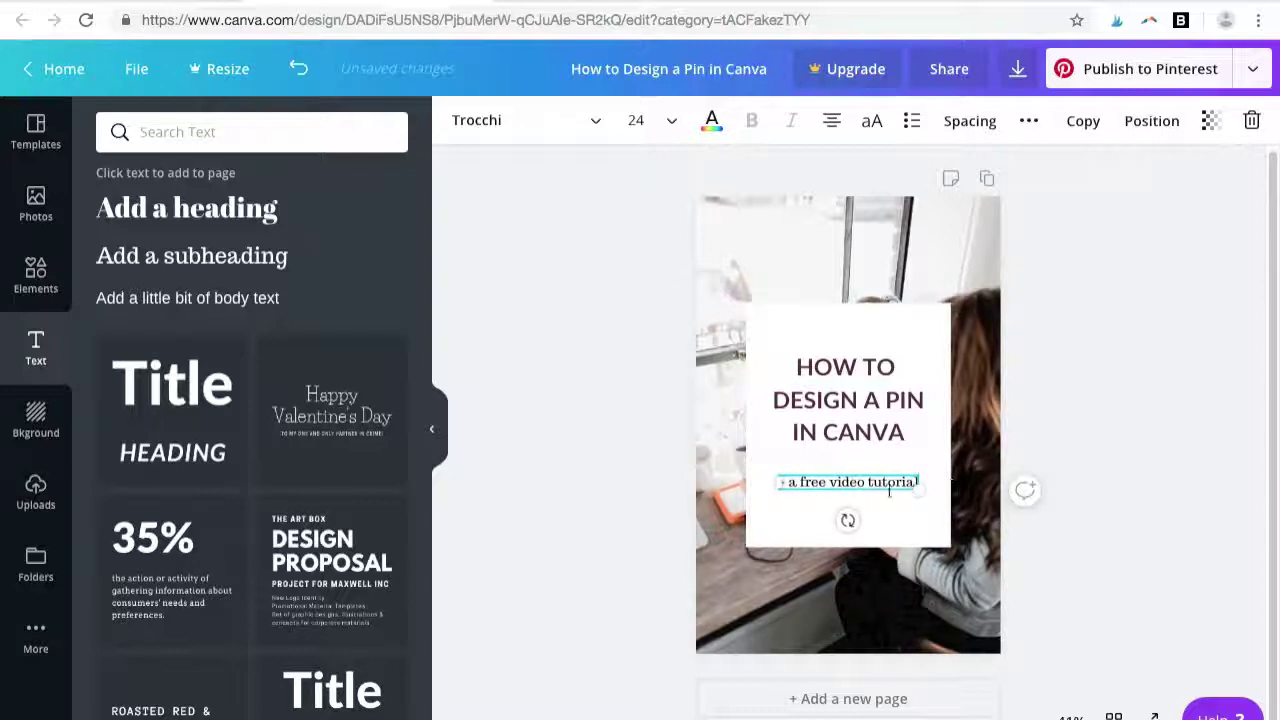
# Change the whole subheading's font to Lato Bold and set it in capitals
pyautogui.hotkey('ctrl', 'shift', 'Left')
pyautogui.hotkey('ctrl', 'shift', 'Left')
pyautogui.hotkey('ctrl', 'shift', 'Left')
pyautogui.hotkey('ctrl', 'shift', 'Left')
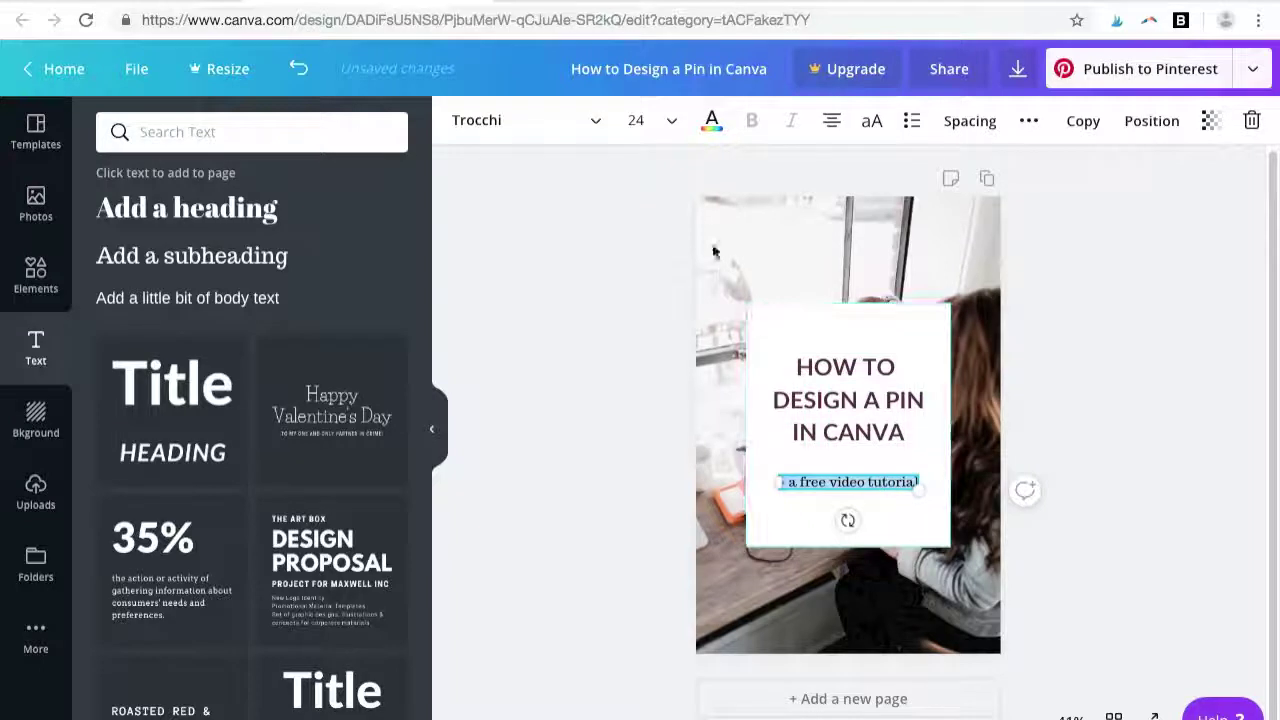
pyautogui.click(587, 127)
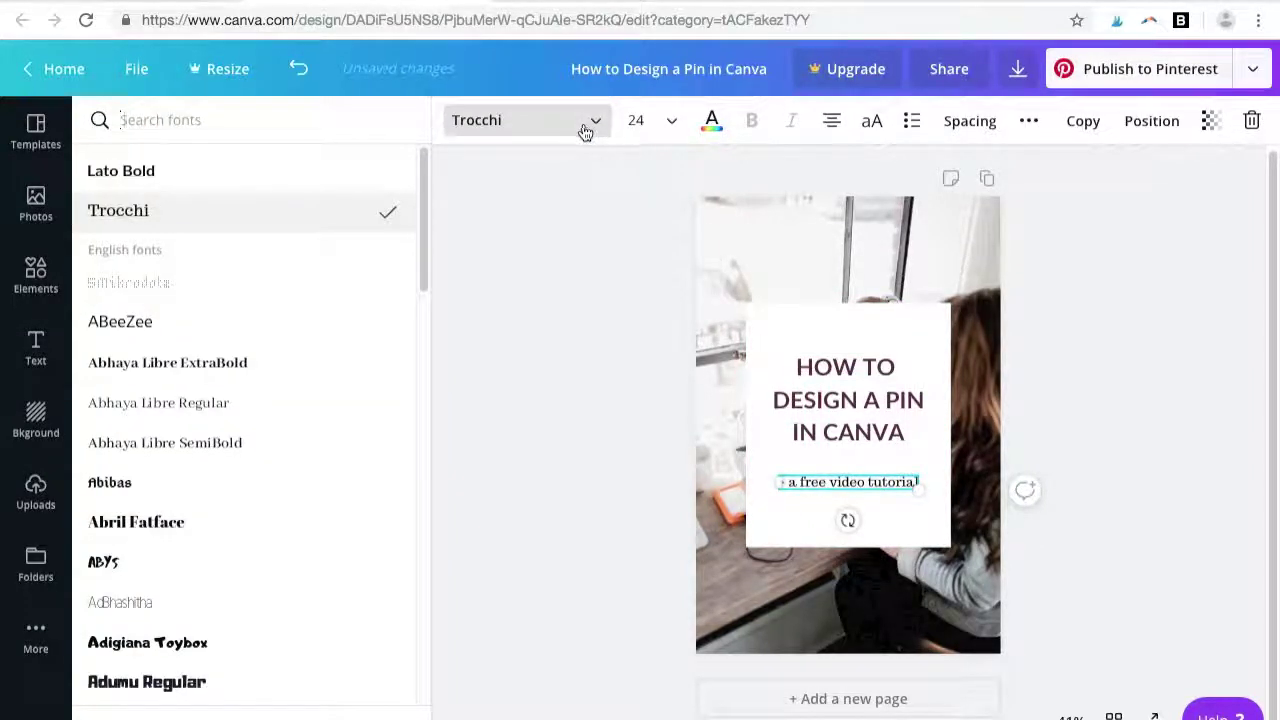
pyautogui.click(245, 188)
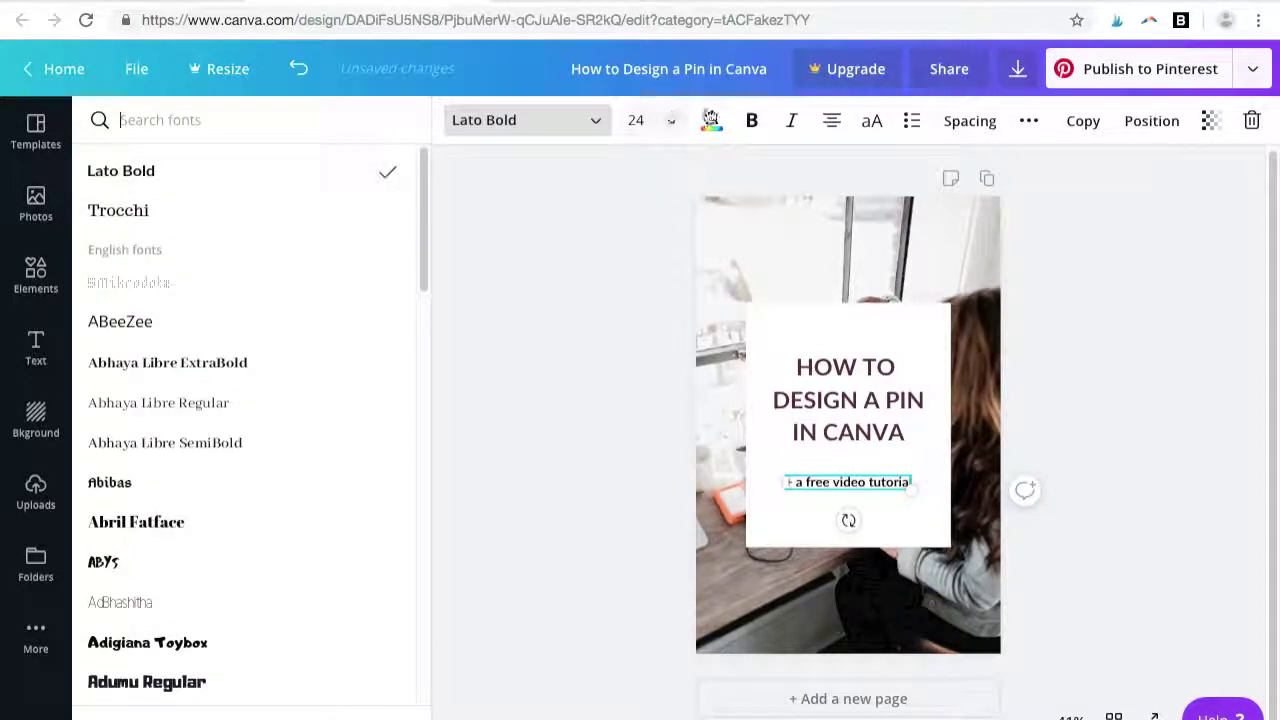
pyautogui.click(880, 122)
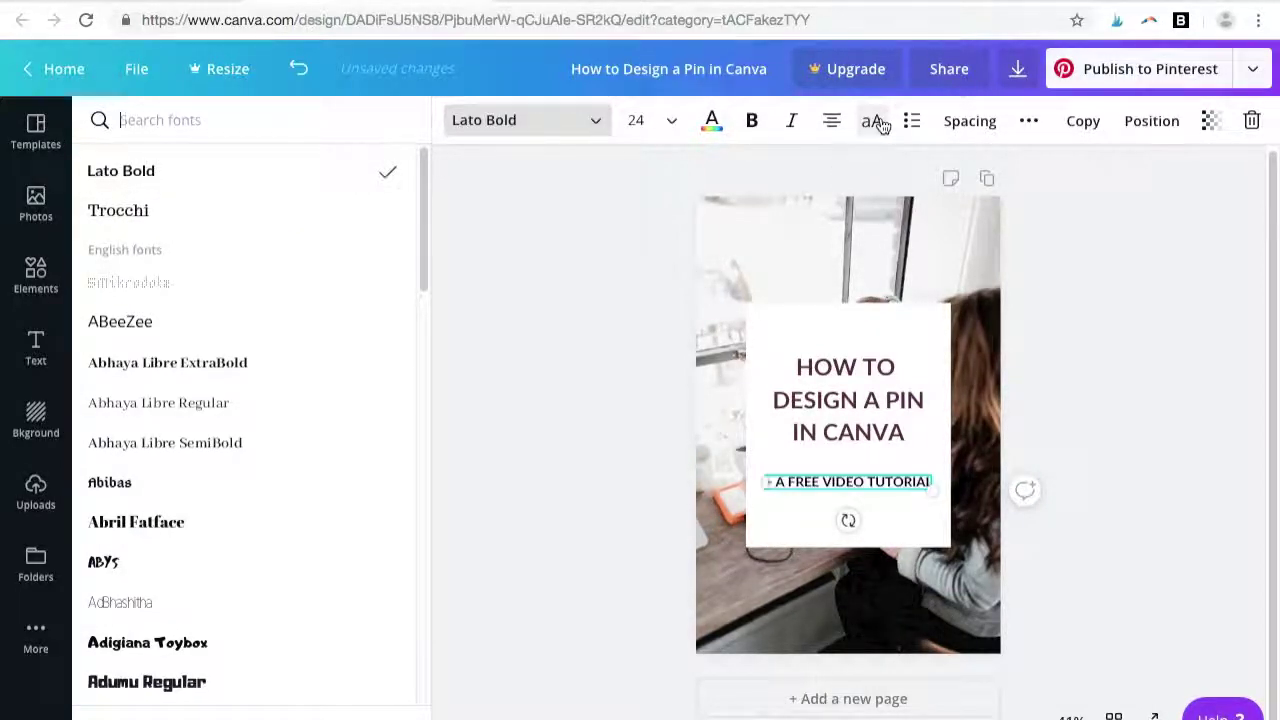
# Recolour the subheading with the heading's dark purple and move it slightly lower in the white rectangle
pyautogui.click(712, 121)
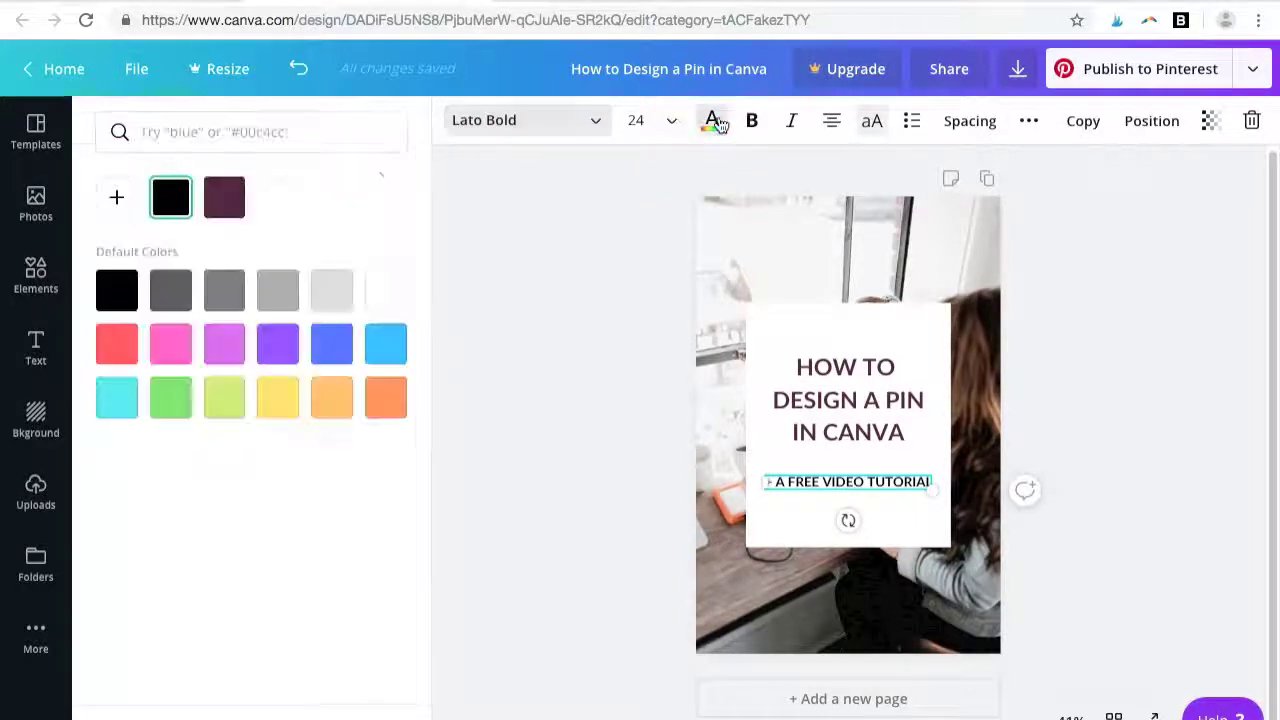
pyautogui.click(225, 199)
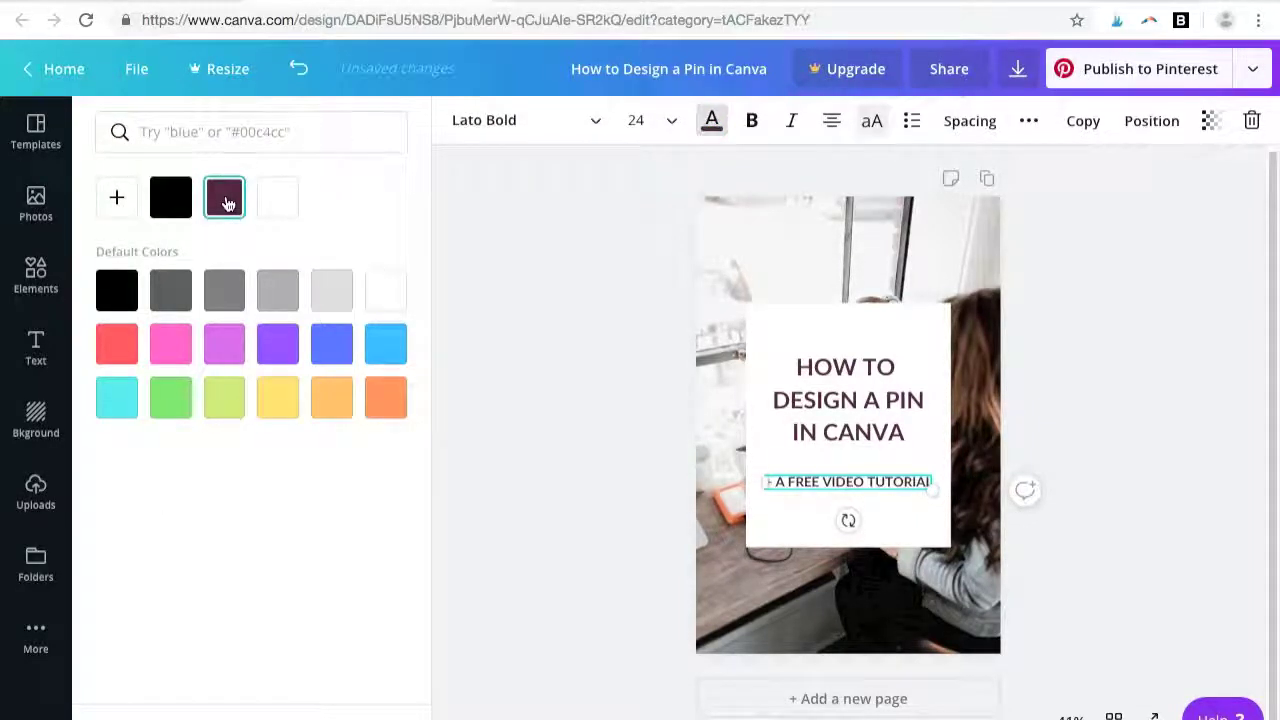
pyautogui.click(555, 315)
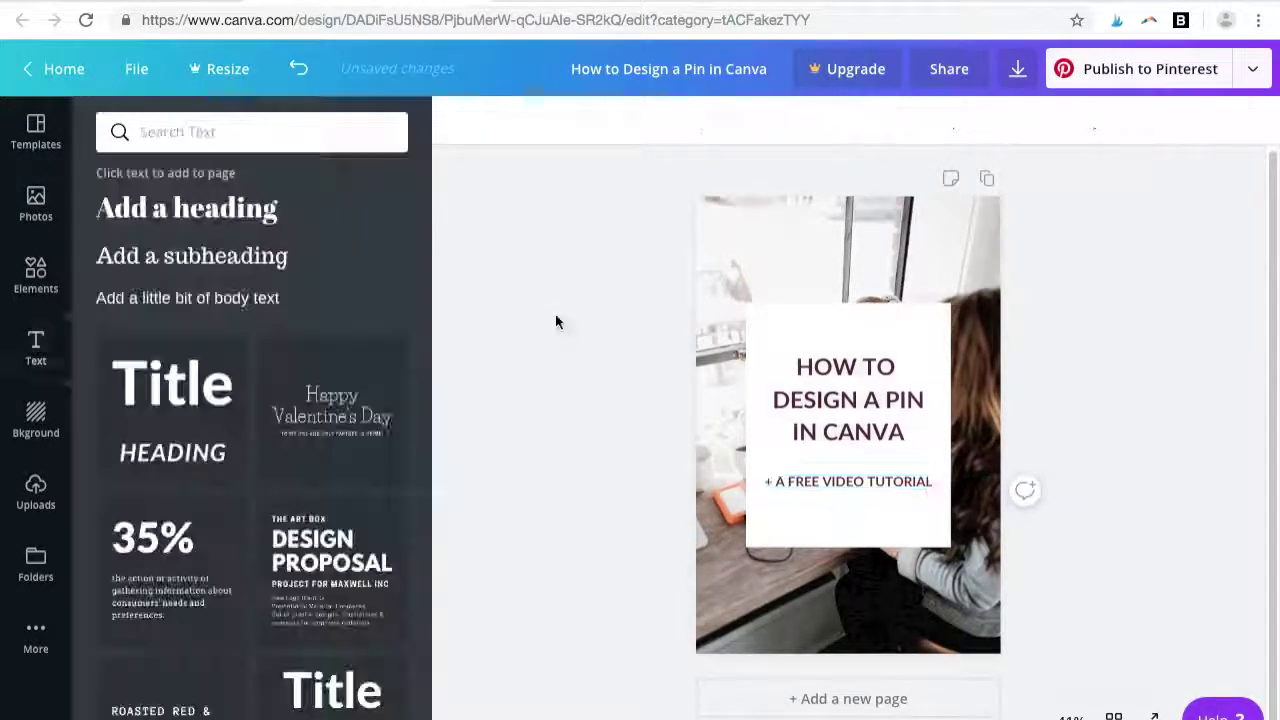
pyautogui.click(896, 483)
pyautogui.moveTo(898, 487); pyautogui.dragTo(897, 493)
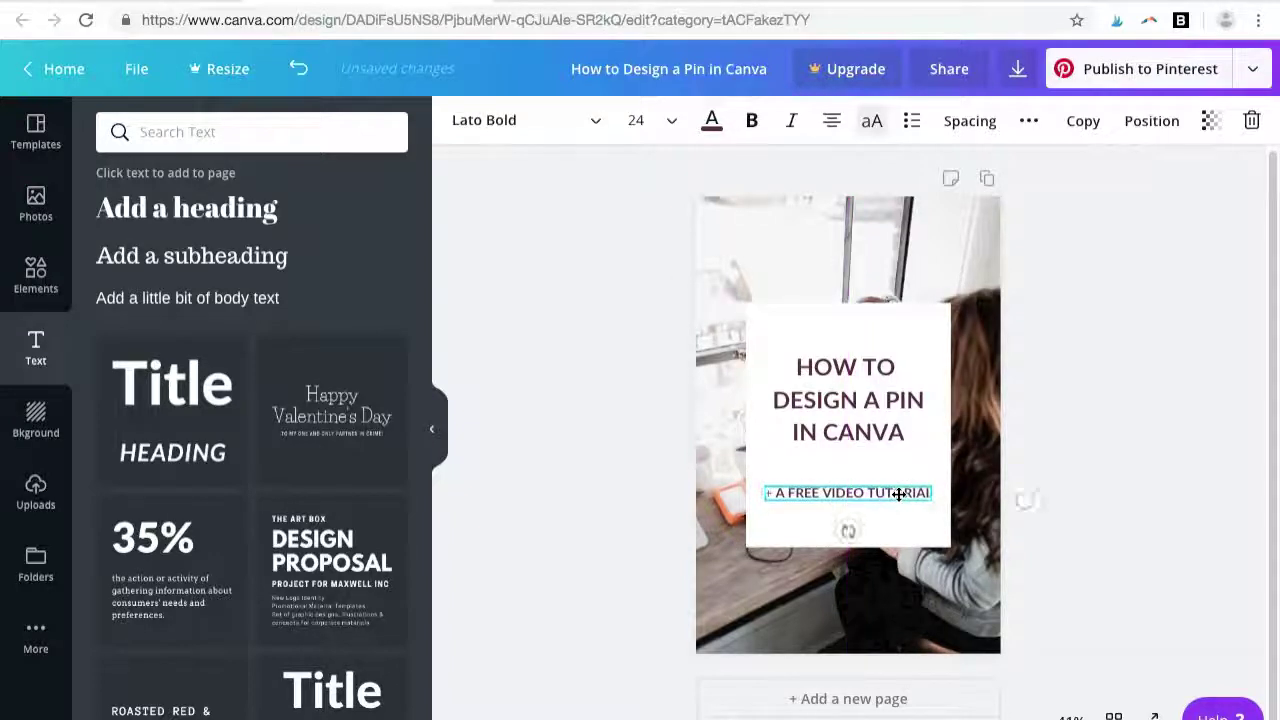
pyautogui.click(1135, 531)
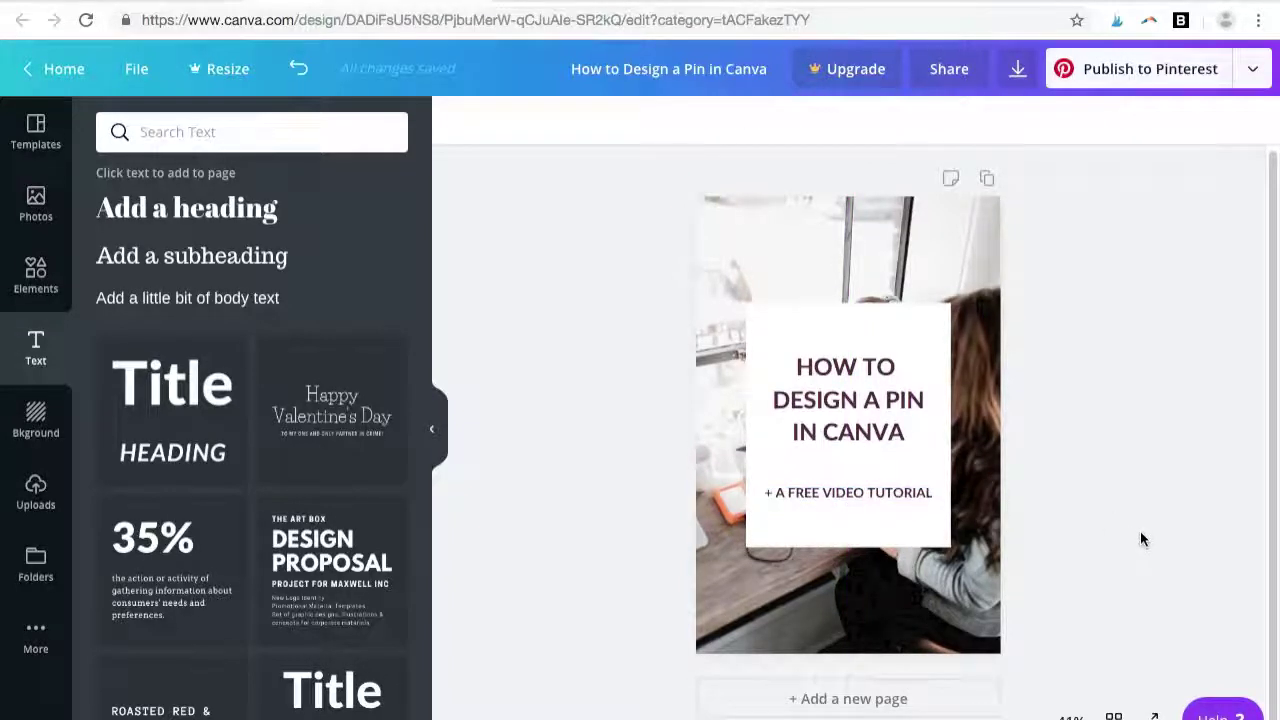
# Add a square shape, shrink it to a thin horizontal bar narrower than the white rectangle, and centre it over that rectangle's lower edge
pyautogui.click(40, 268)
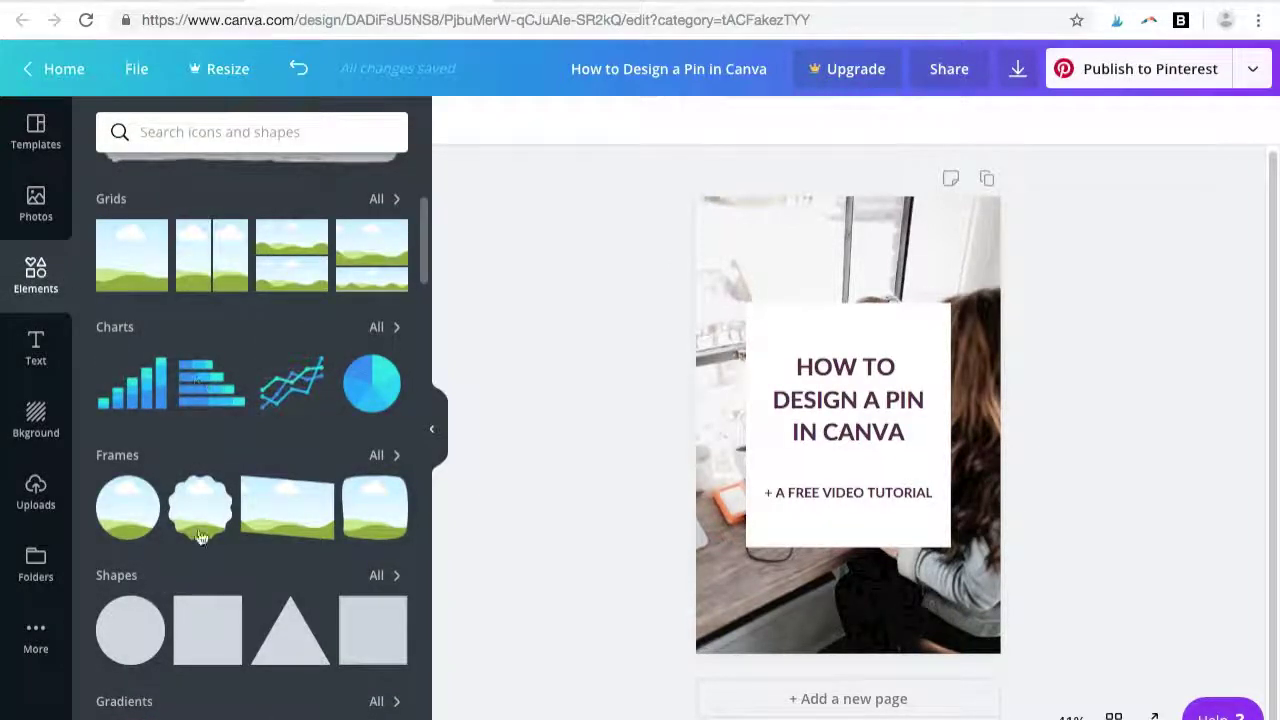
pyautogui.click(203, 612)
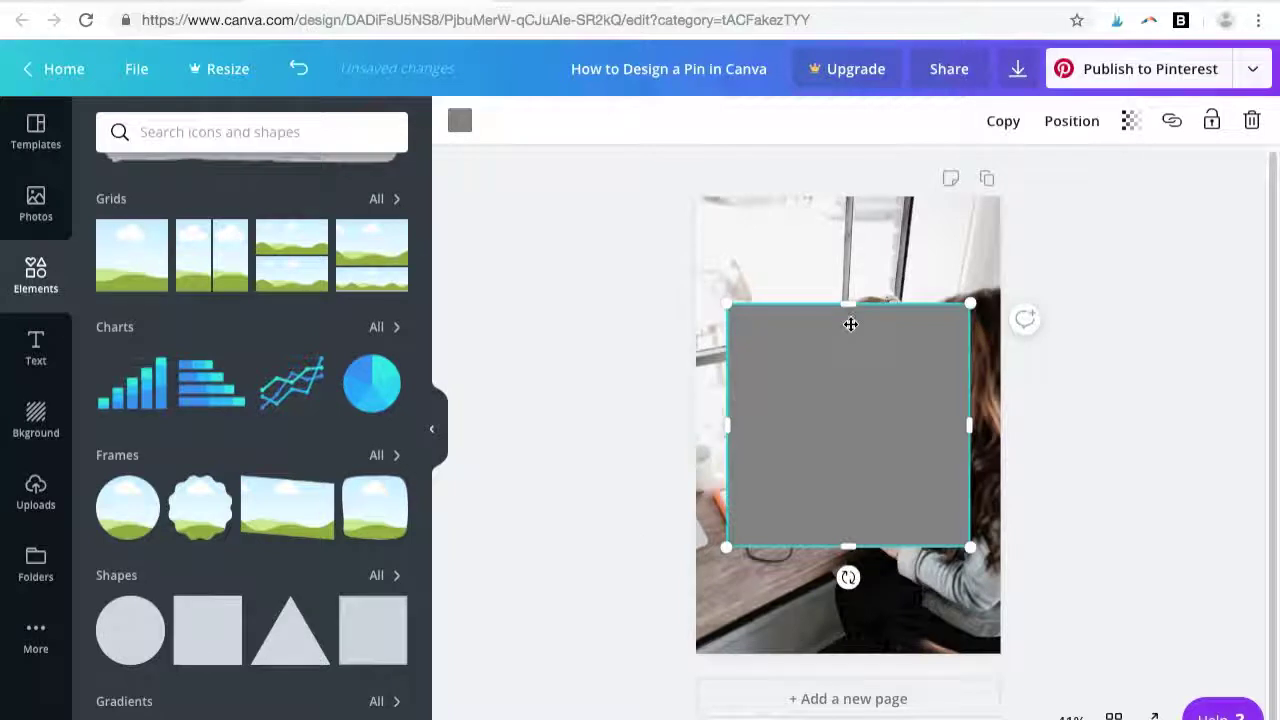
pyautogui.moveTo(848, 303); pyautogui.dragTo(840, 517)
pyautogui.moveTo(729, 539); pyautogui.dragTo(817, 535)
pyautogui.click(1128, 566)
pyautogui.moveTo(943, 540); pyautogui.dragTo(898, 549)
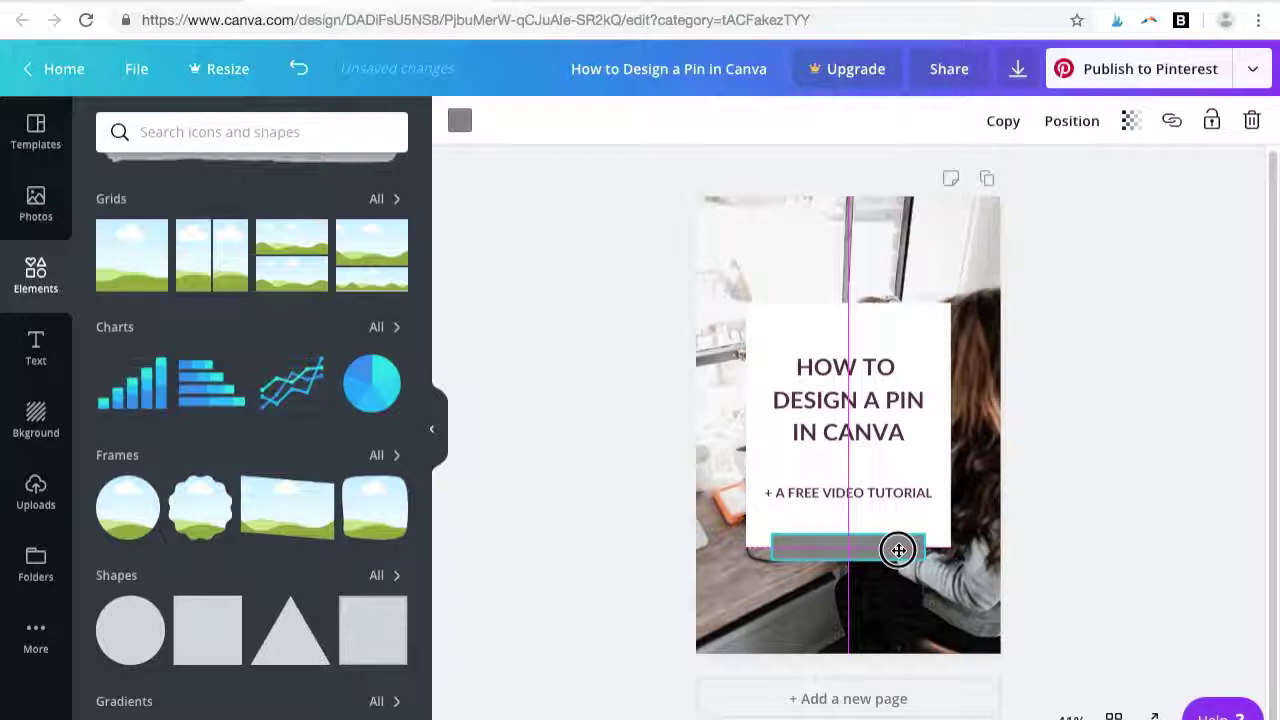
pyautogui.moveTo(898, 549); pyautogui.dragTo(899, 549)
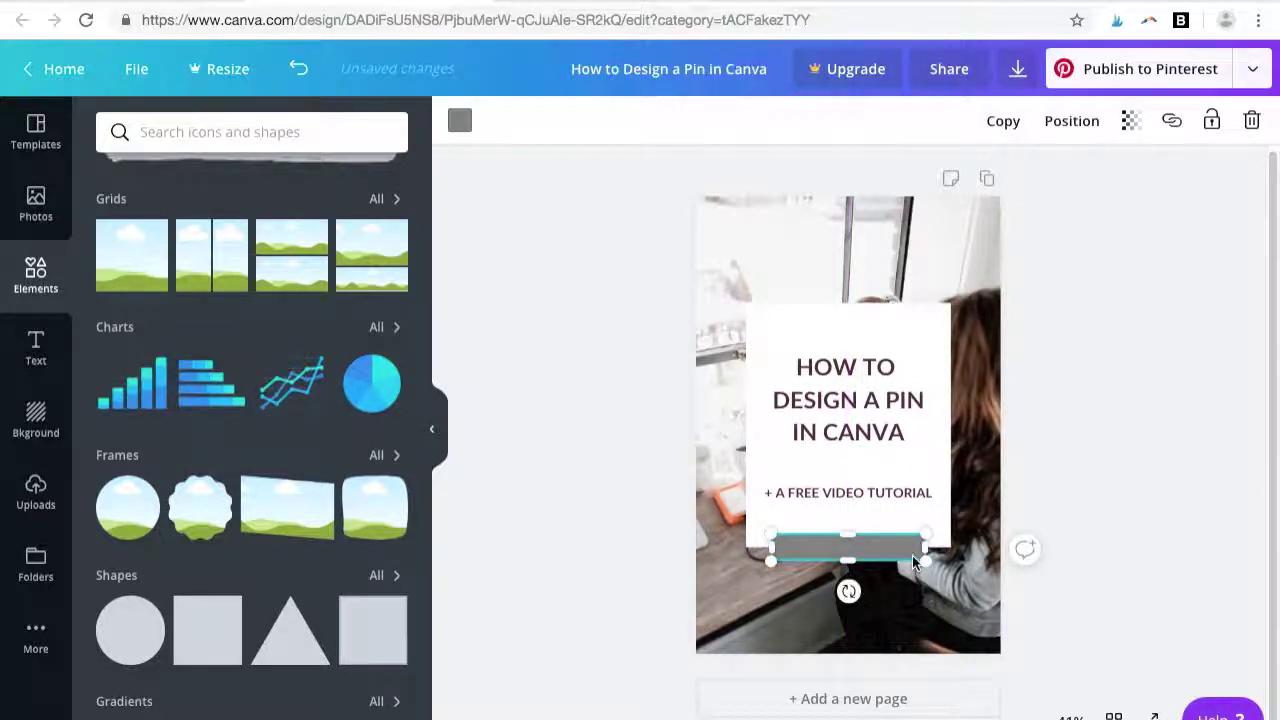
# Fill the thin bar with the heading's dark purple and deselect it
pyautogui.click(466, 132)
pyautogui.click(172, 205)
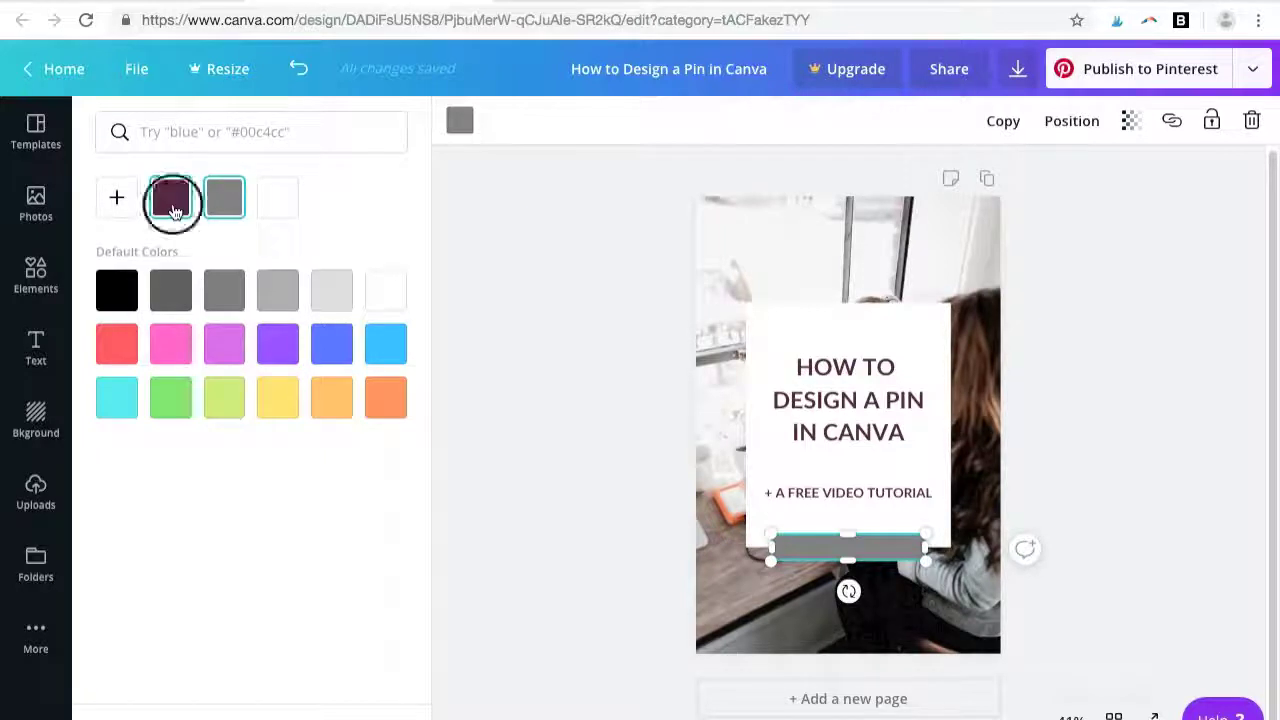
pyautogui.click(641, 509)
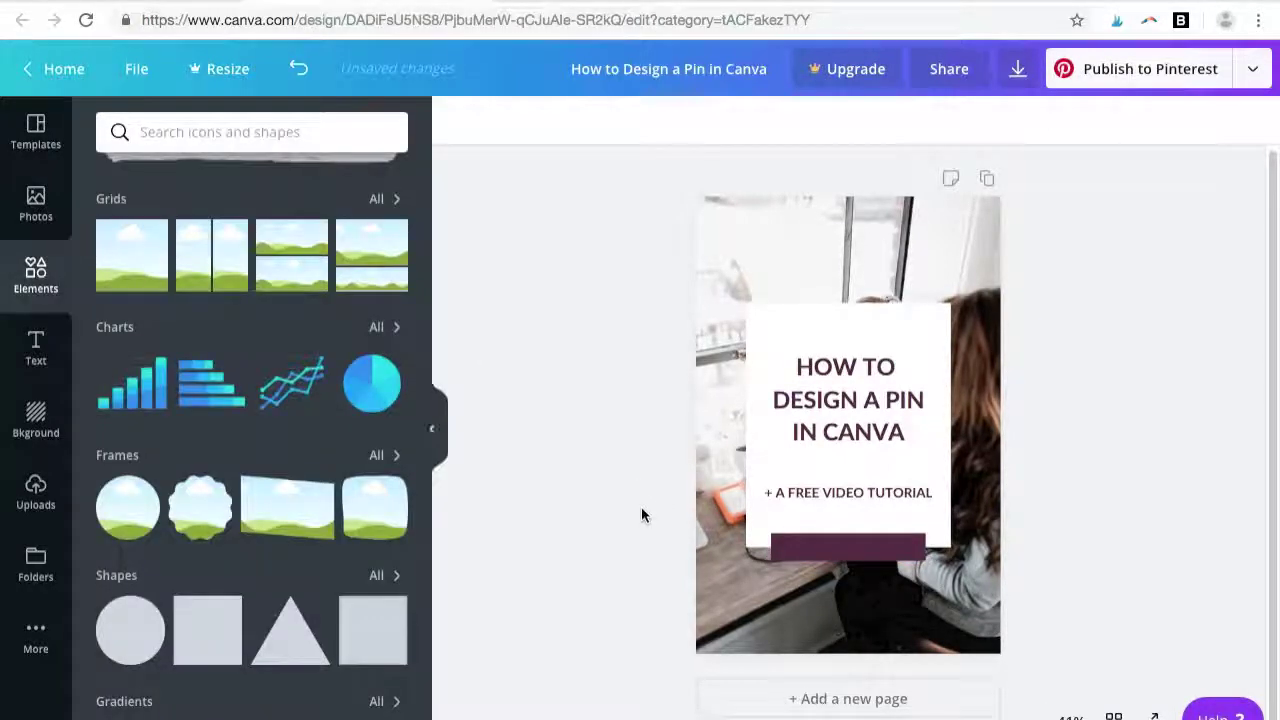
# Add a body text line to the page and replace its placeholder with the website address
pyautogui.click(37, 347)
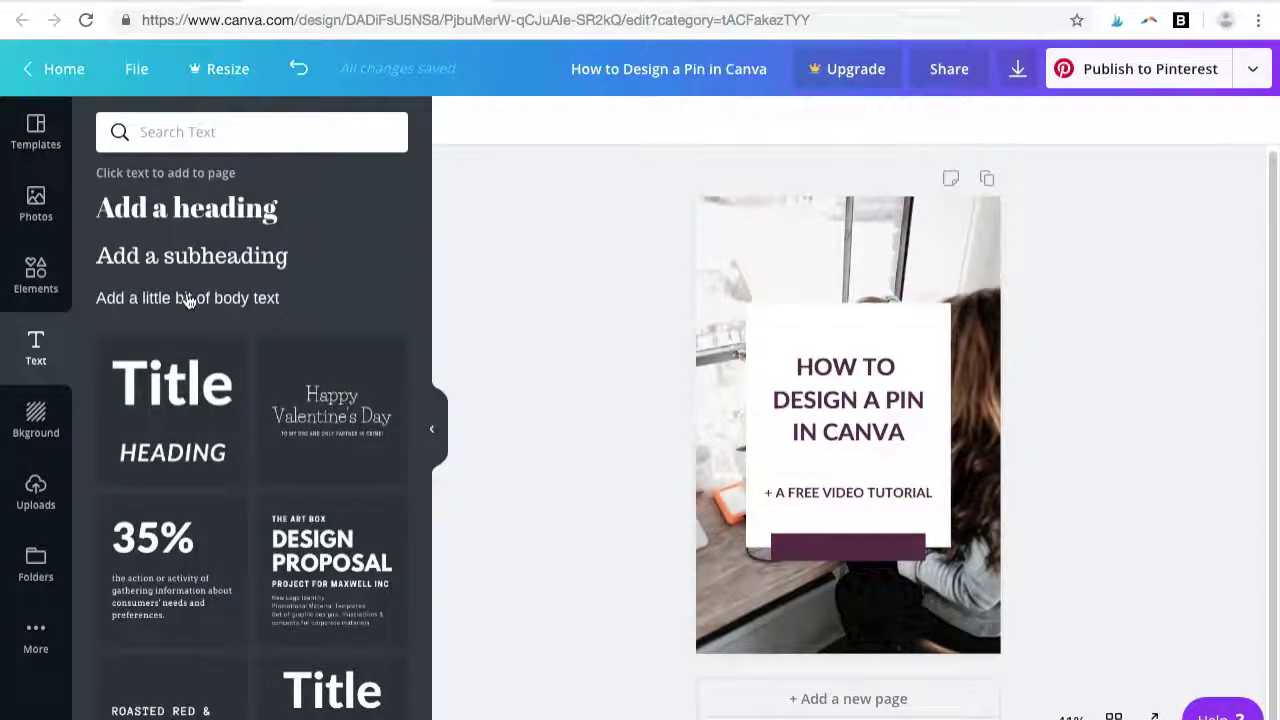
pyautogui.click(188, 300)
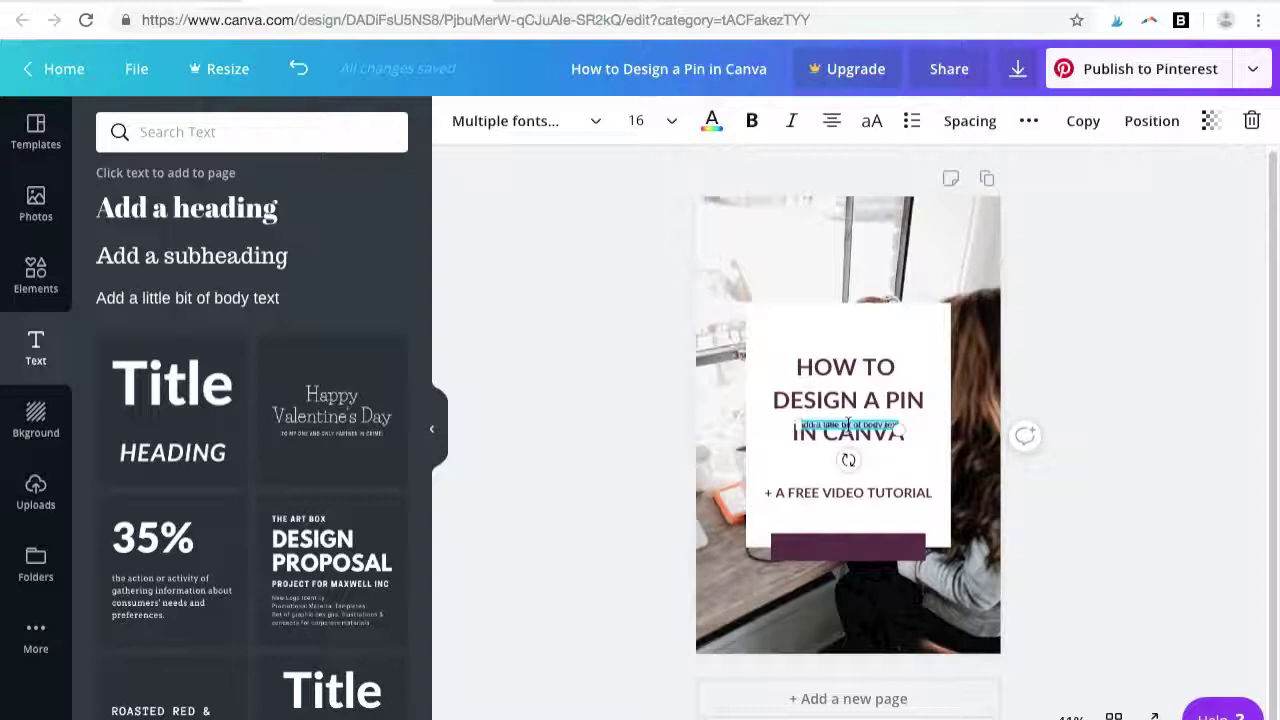
pyautogui.press('Delete')
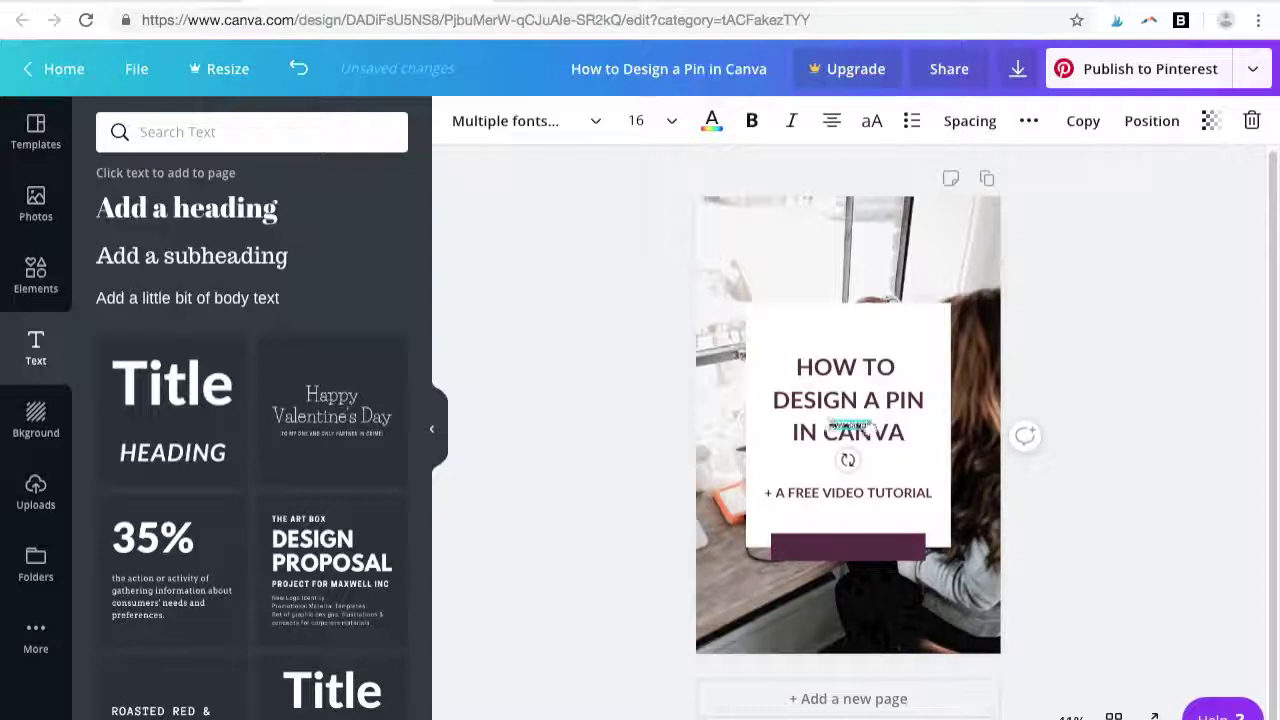
pyautogui.write('.com')
pyautogui.write('signs')
# Set the website address in uppercase Lato Bold at size 14
pyautogui.click(880, 131)
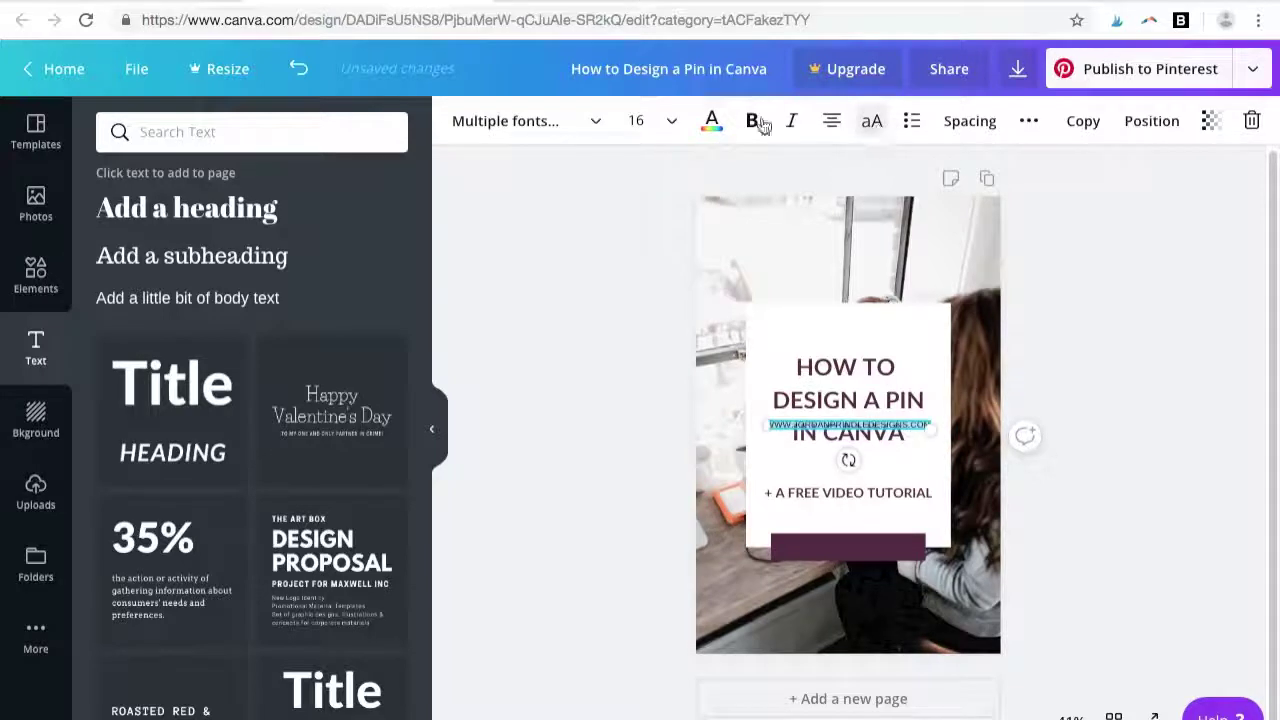
pyautogui.click(595, 121)
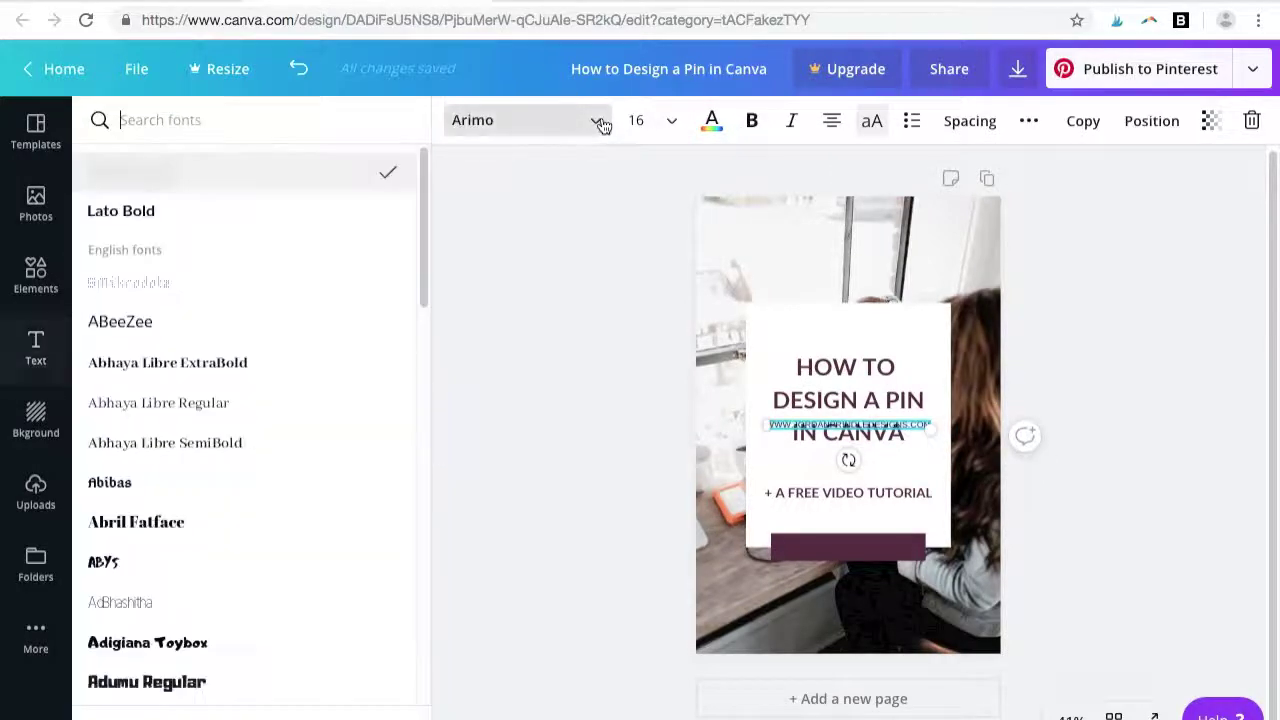
pyautogui.click(222, 214)
pyautogui.click(640, 127)
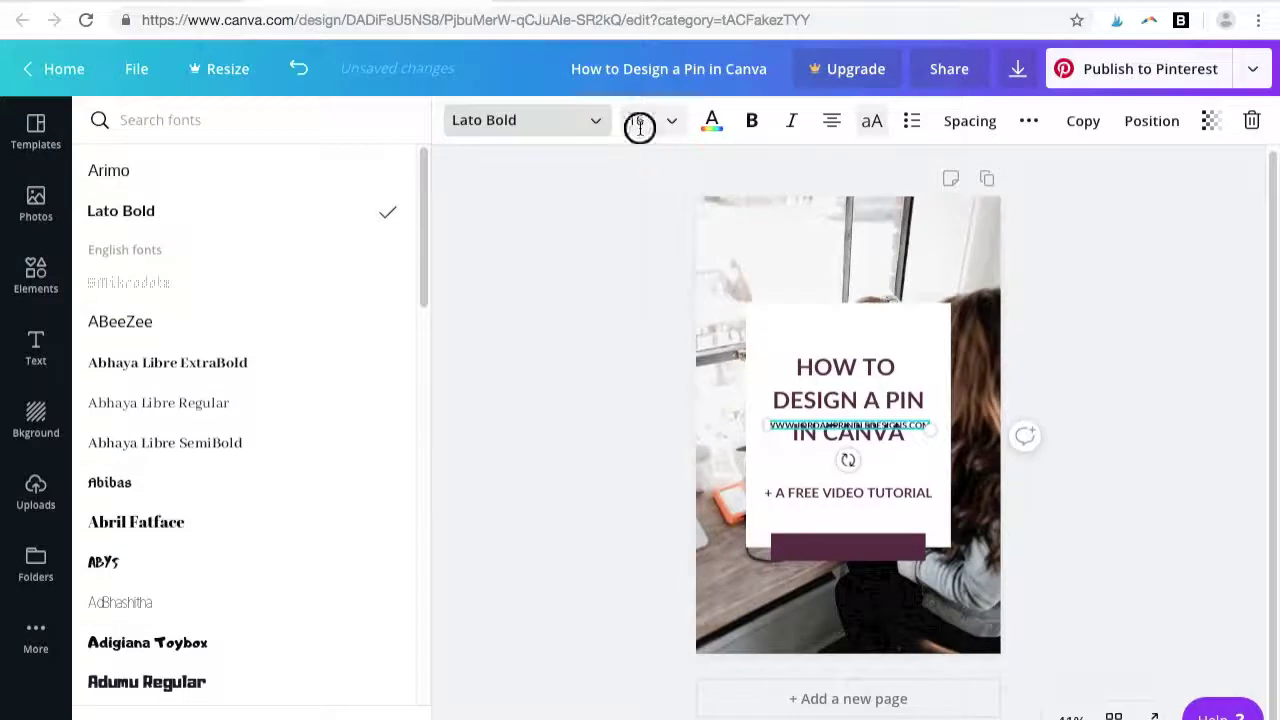
pyautogui.click(653, 322)
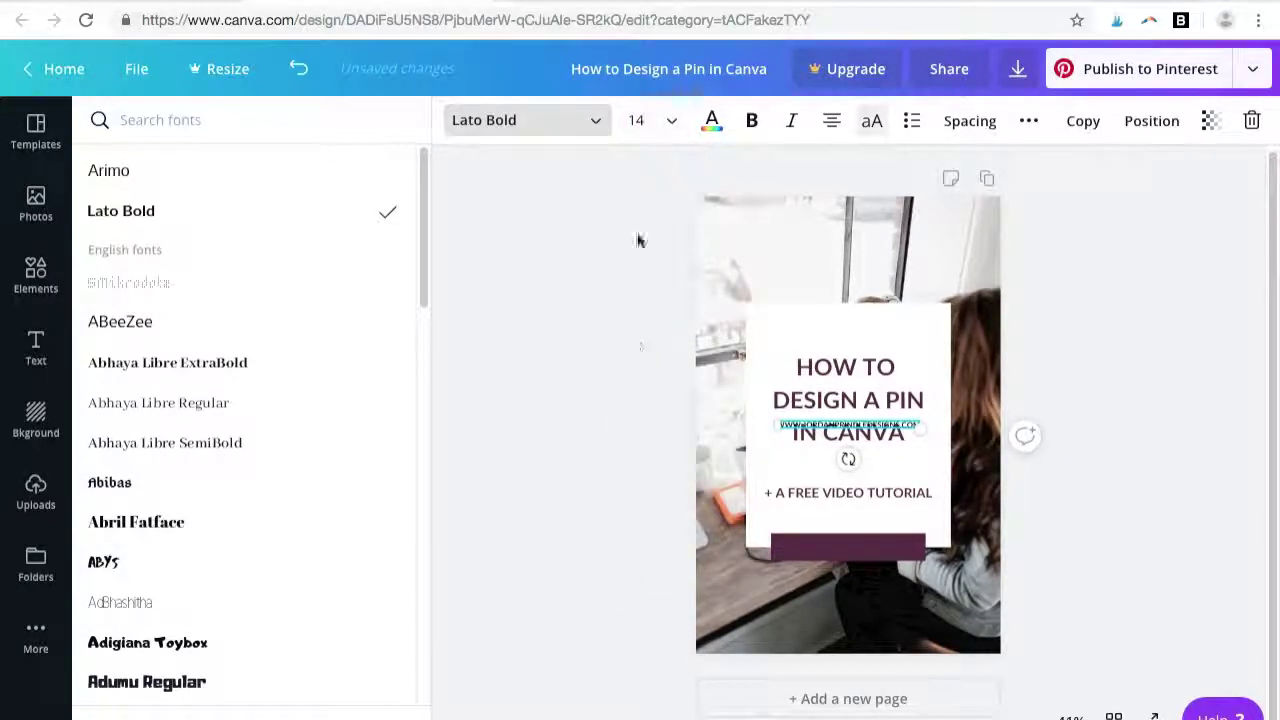
# Colour the website address white and centre it on the thin purple bar
pyautogui.click(712, 121)
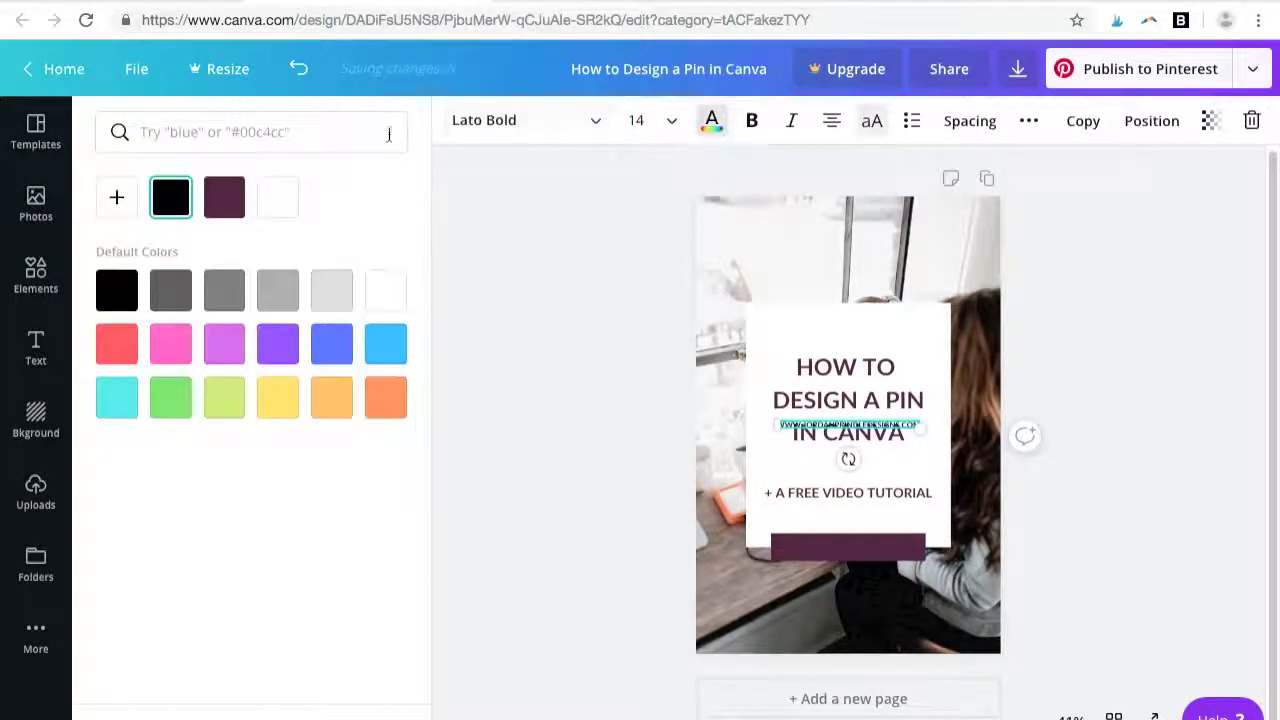
pyautogui.click(278, 197)
pyautogui.click(469, 292)
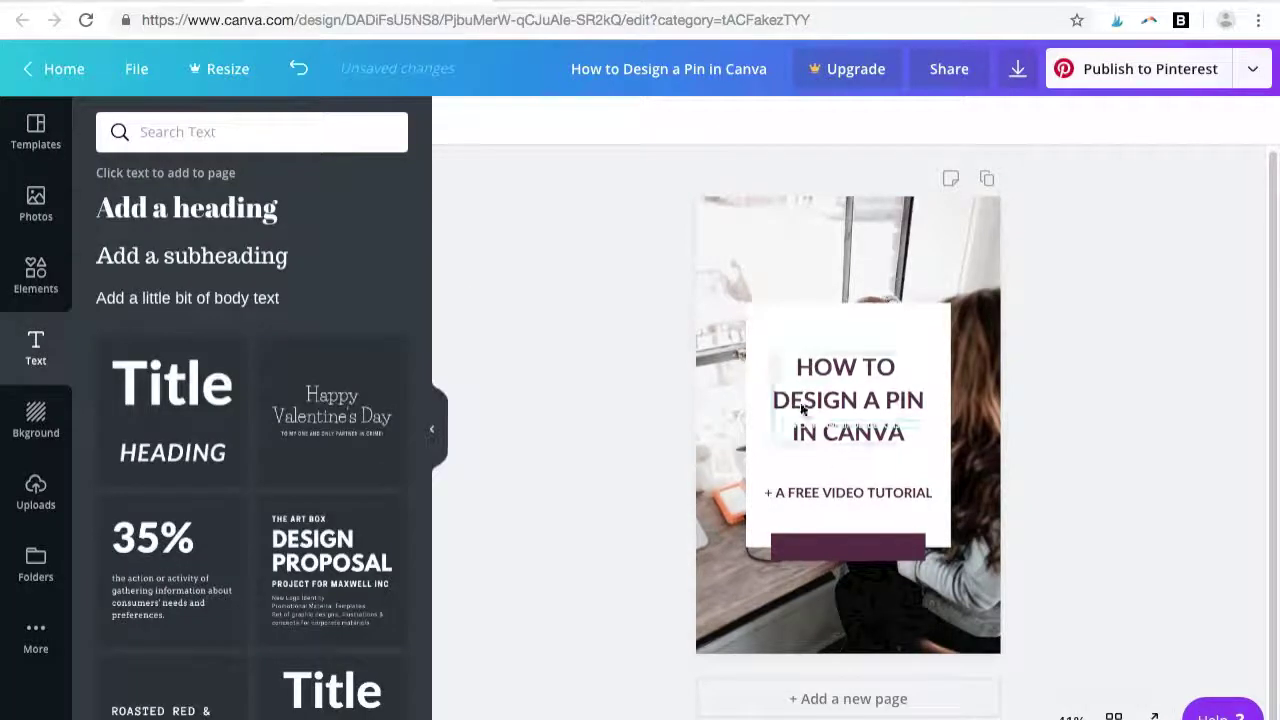
pyautogui.moveTo(824, 425); pyautogui.dragTo(855, 545)
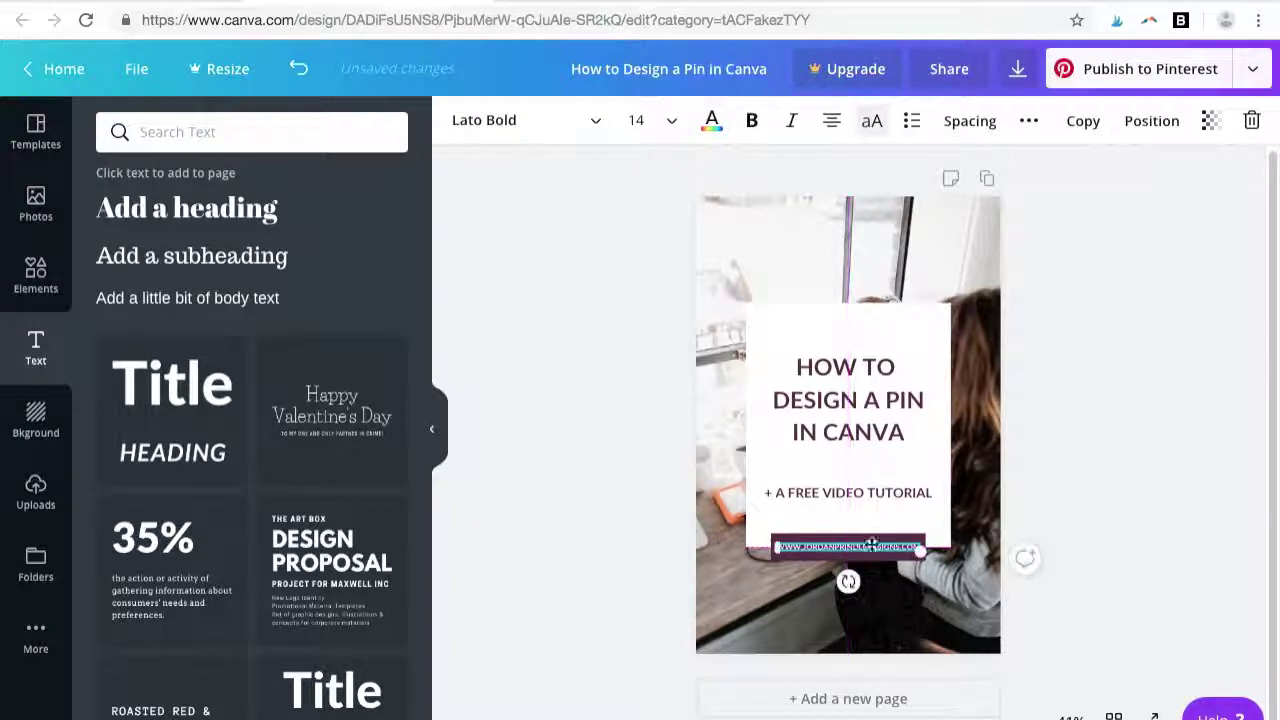
pyautogui.click(1240, 512)
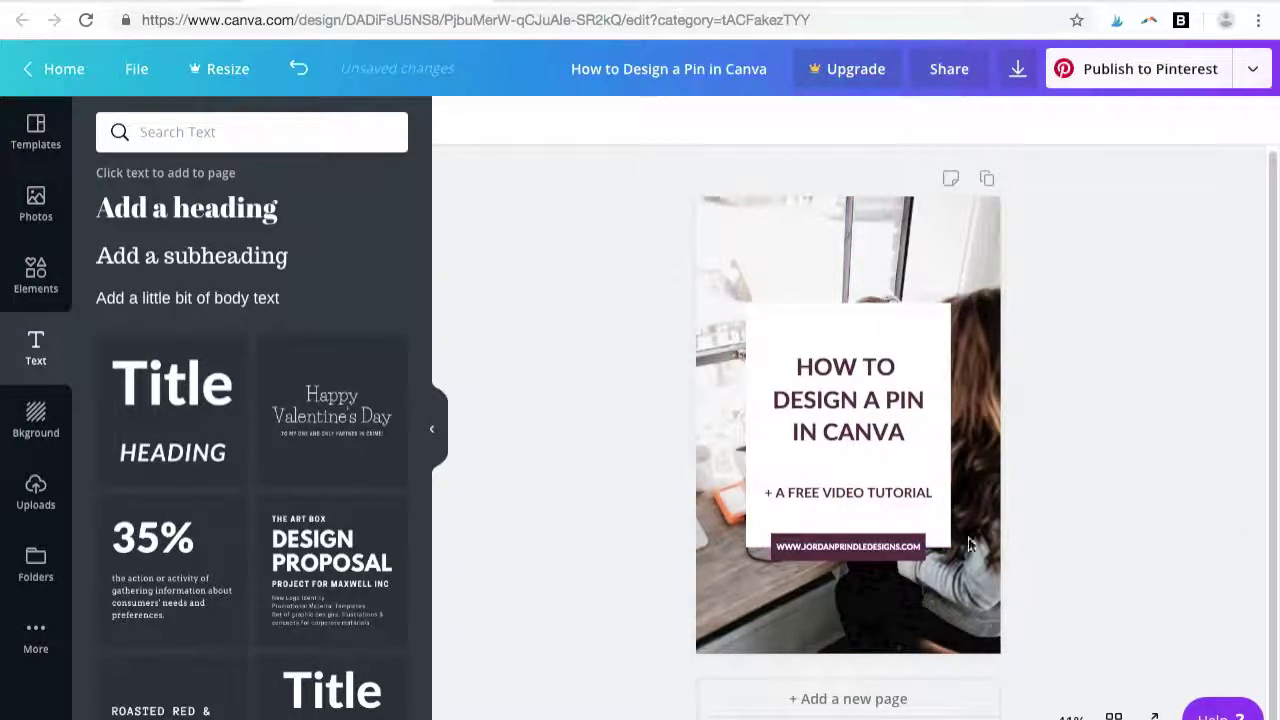
# Widen the purple bar evenly on both sides so it extends further past the website address
pyautogui.click(898, 540)
pyautogui.moveTo(926, 548); pyautogui.dragTo(894, 540)
pyautogui.click(1128, 571)
pyautogui.click(1218, 528)
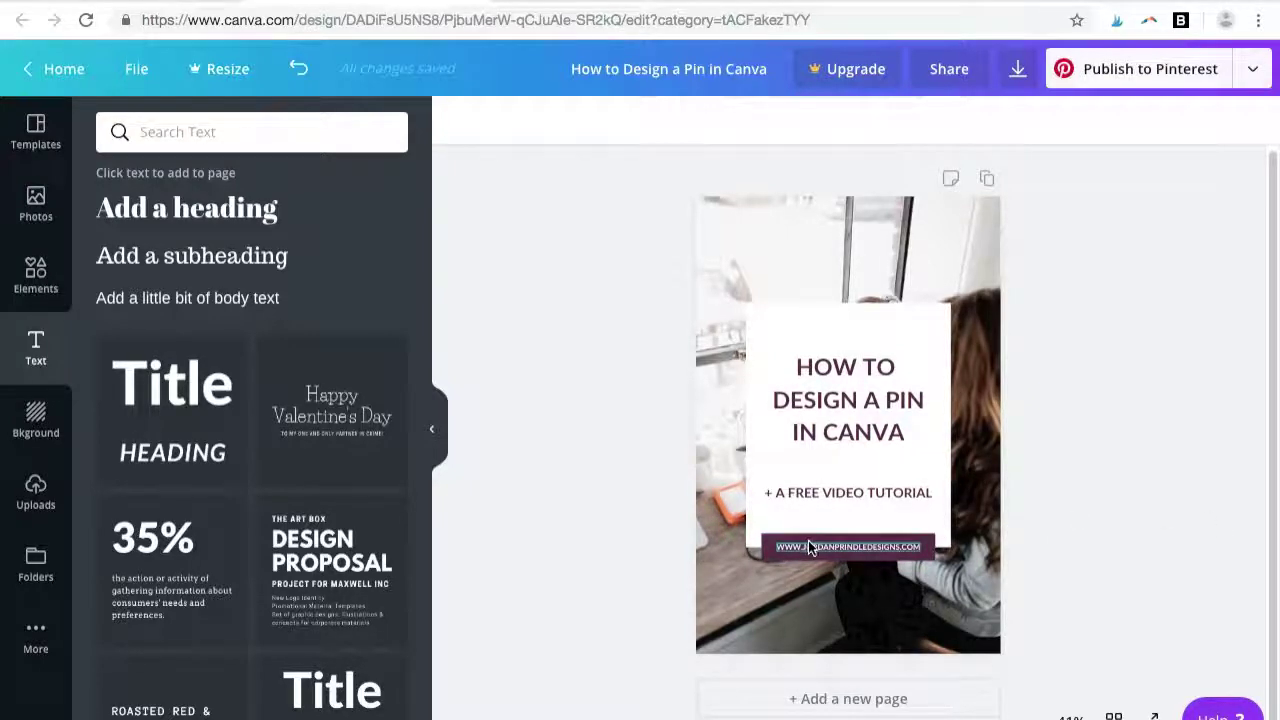
pyautogui.doubleClick(905, 551)
pyautogui.click(881, 552)
pyautogui.doubleClick(876, 549)
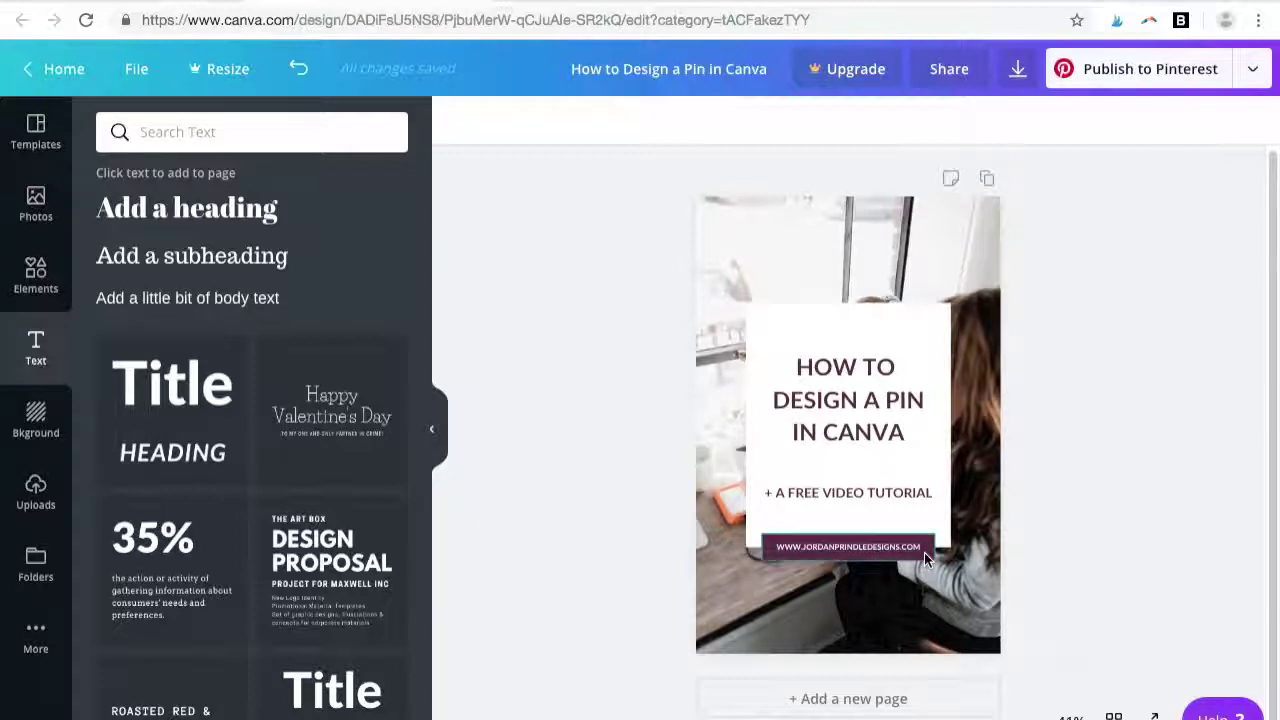
# Duplicate the website address text and centre the copy just inside the white rectangle's upper edge, above the heading
pyautogui.click(857, 552)
pyautogui.doubleClick(857, 552)
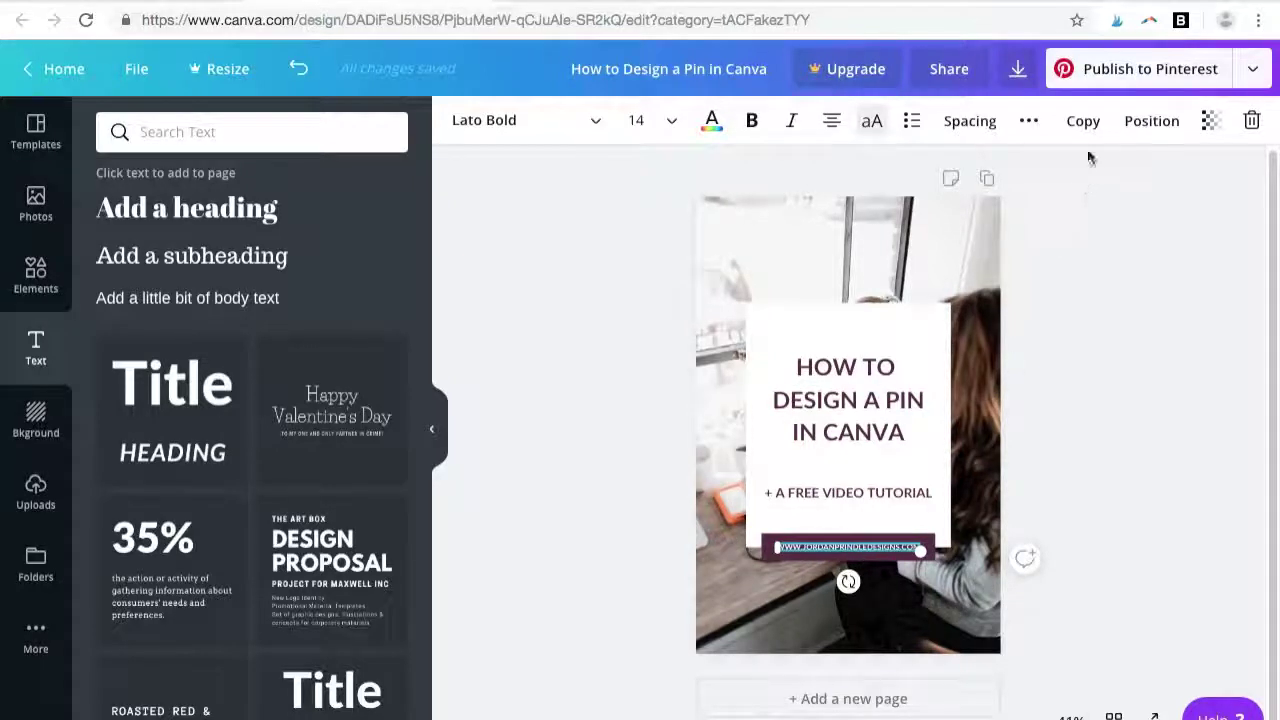
pyautogui.click(1109, 124)
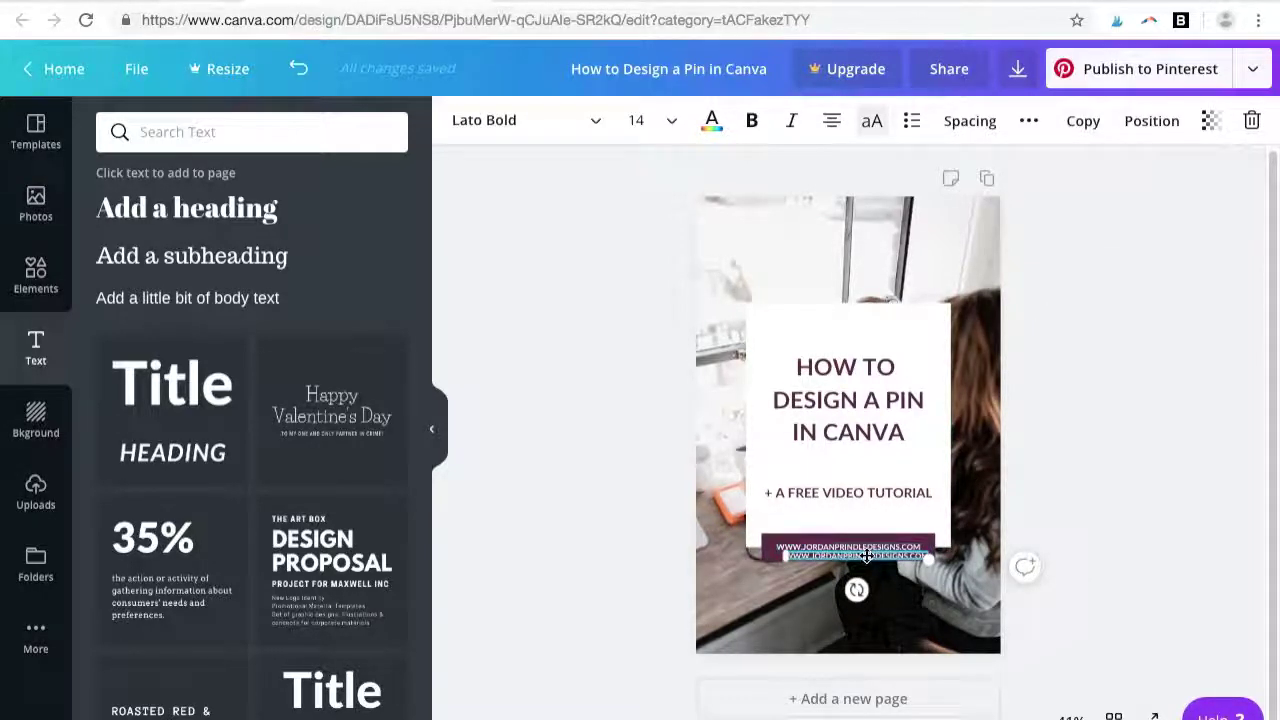
pyautogui.moveTo(865, 556); pyautogui.dragTo(857, 318)
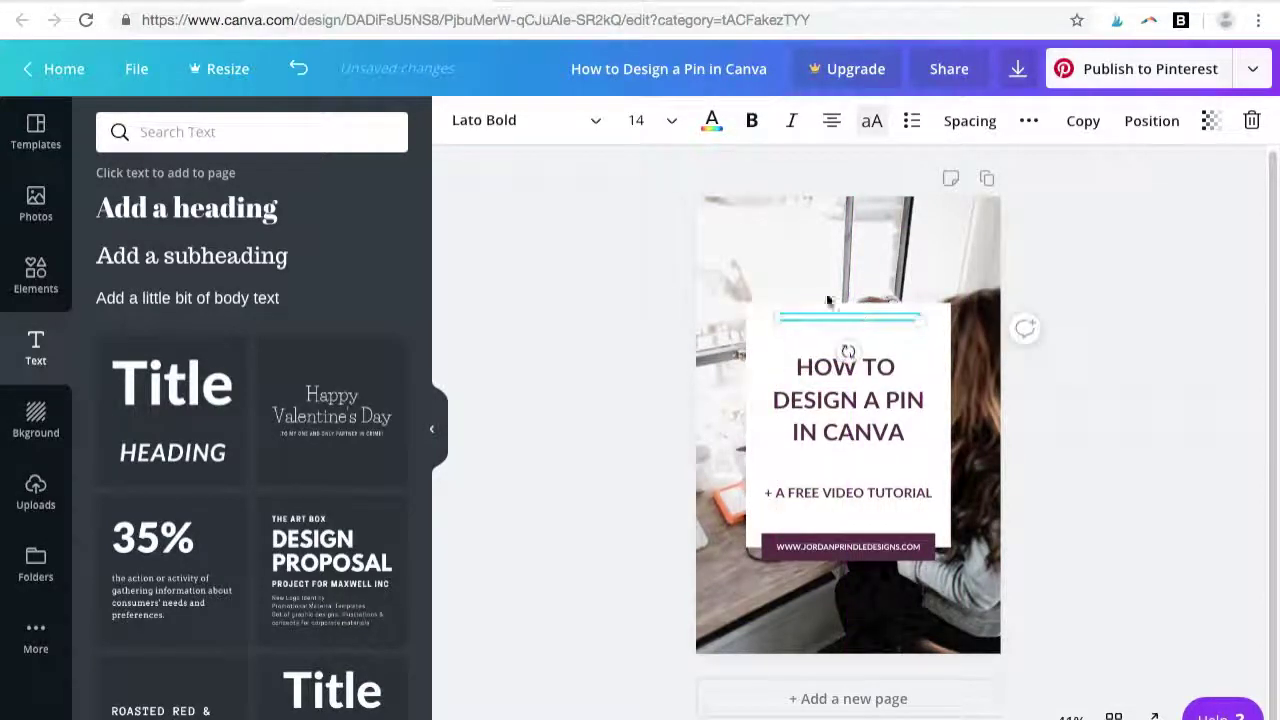
# Recolour the copied text line with the heading's dark purple and replace its wording with DESIGN
pyautogui.click(711, 124)
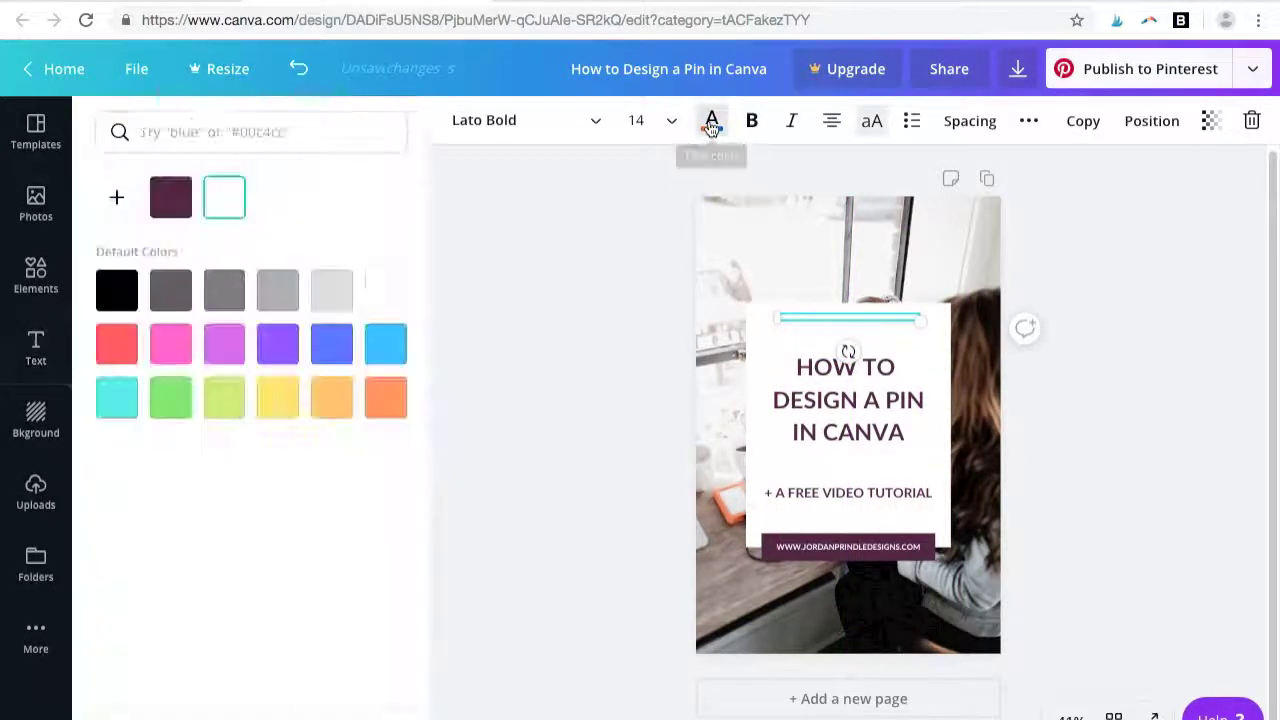
pyautogui.click(160, 210)
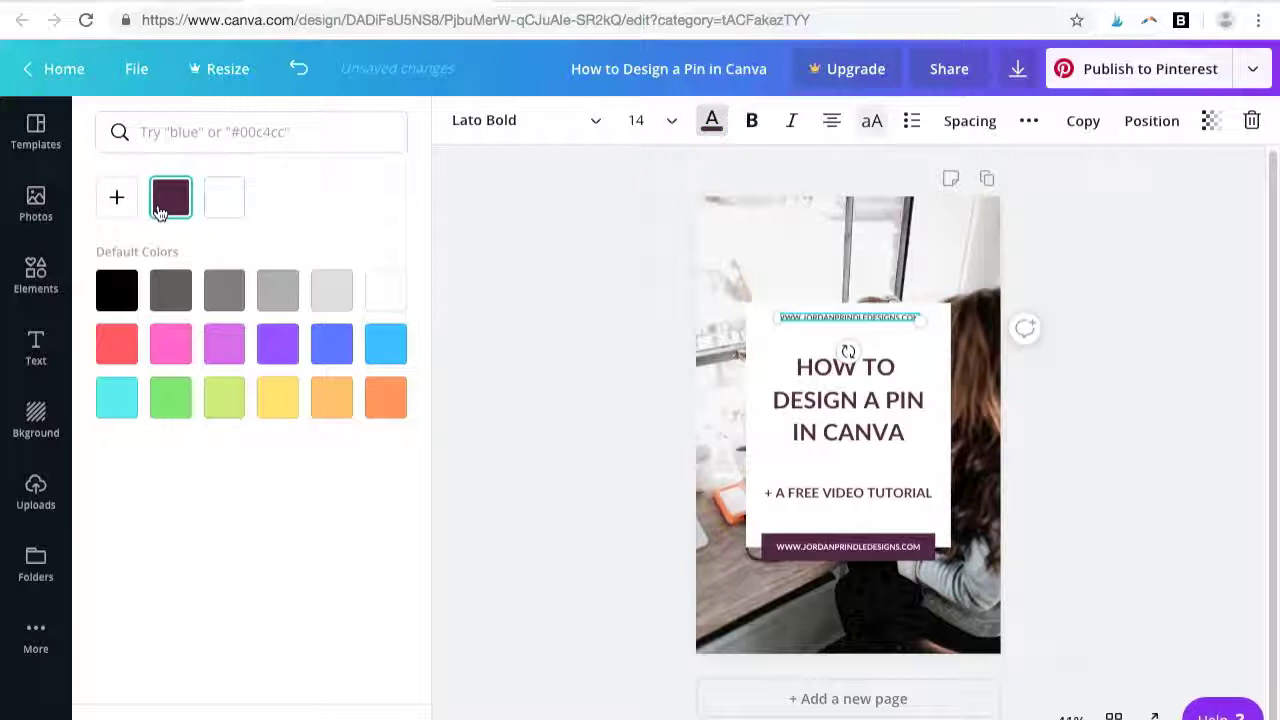
pyautogui.doubleClick(838, 316)
pyautogui.write('DESIGN')
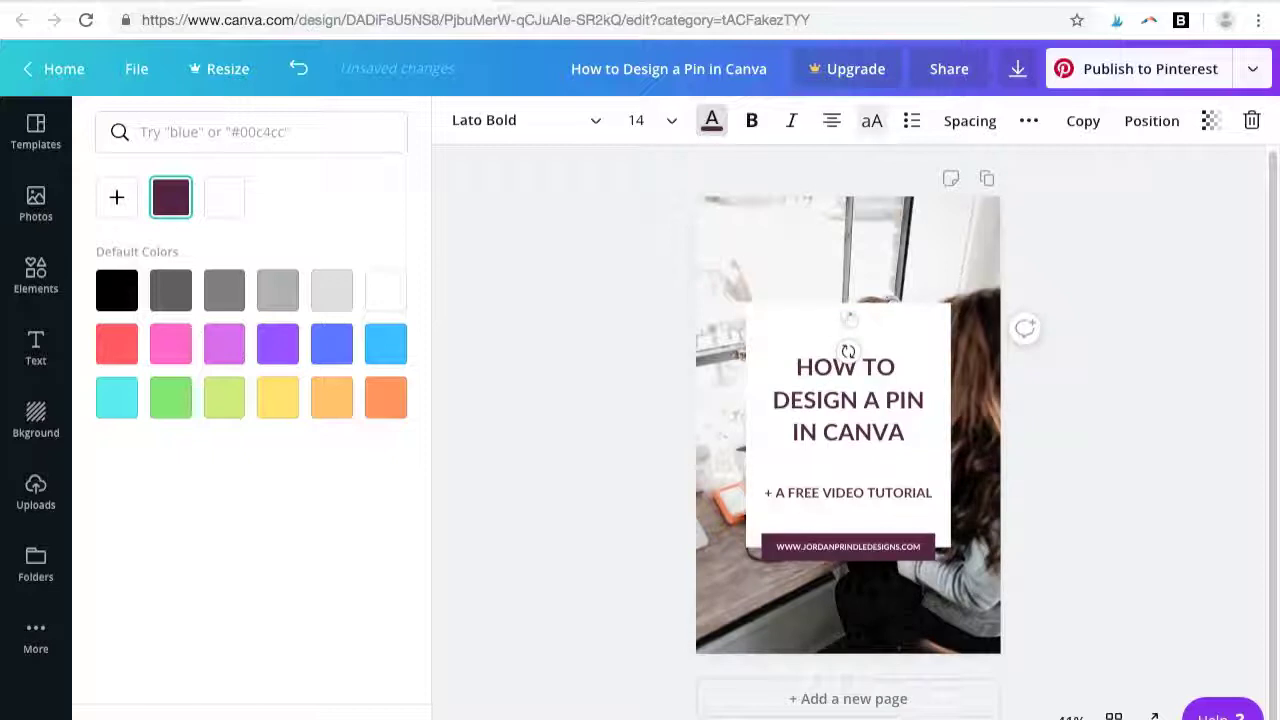
pyautogui.click(1107, 506)
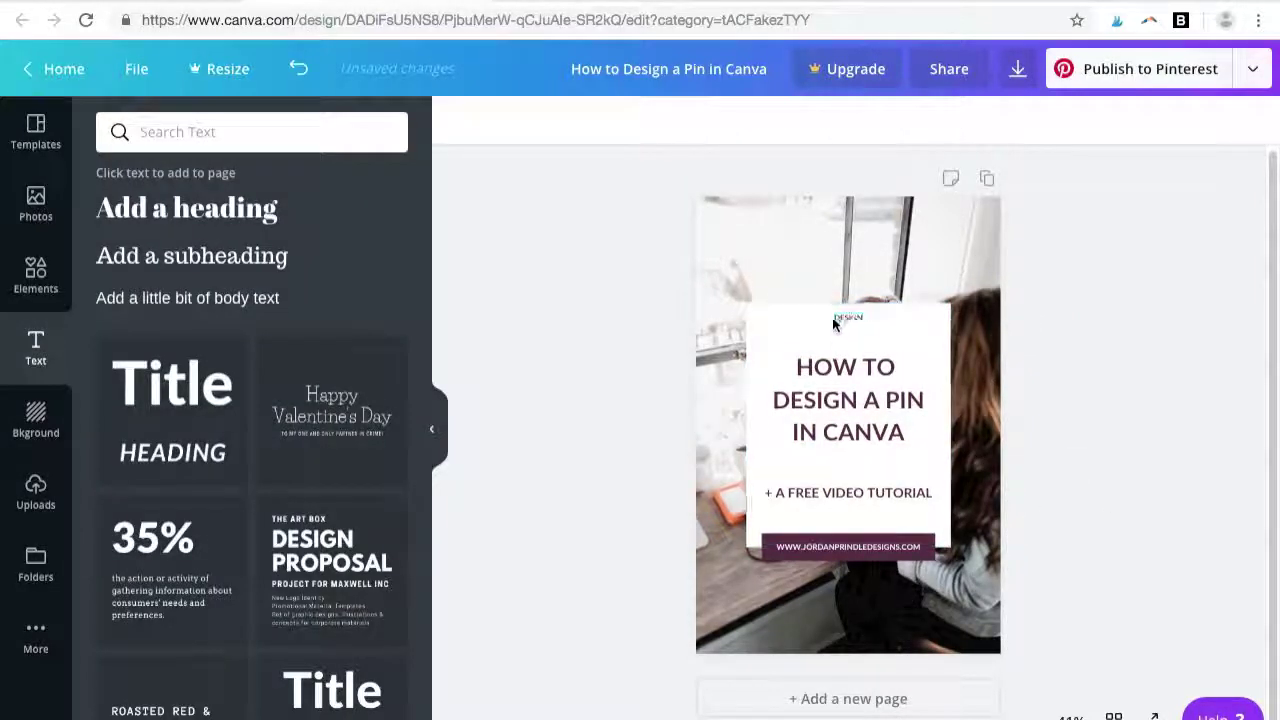
# Select the heading and subheading together and move them slightly higher in the white rectangle
pyautogui.click(857, 398)
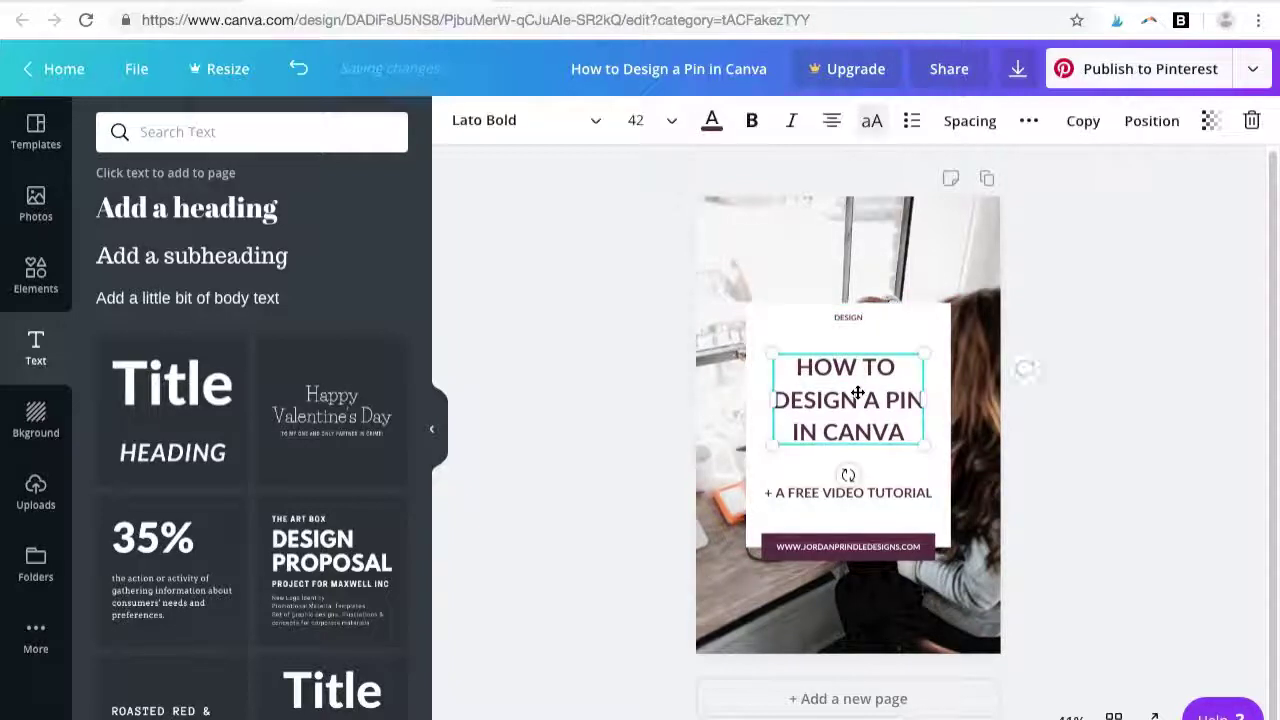
pyautogui.keyDown('shift'); pyautogui.click(882, 493); pyautogui.keyUp('shift')
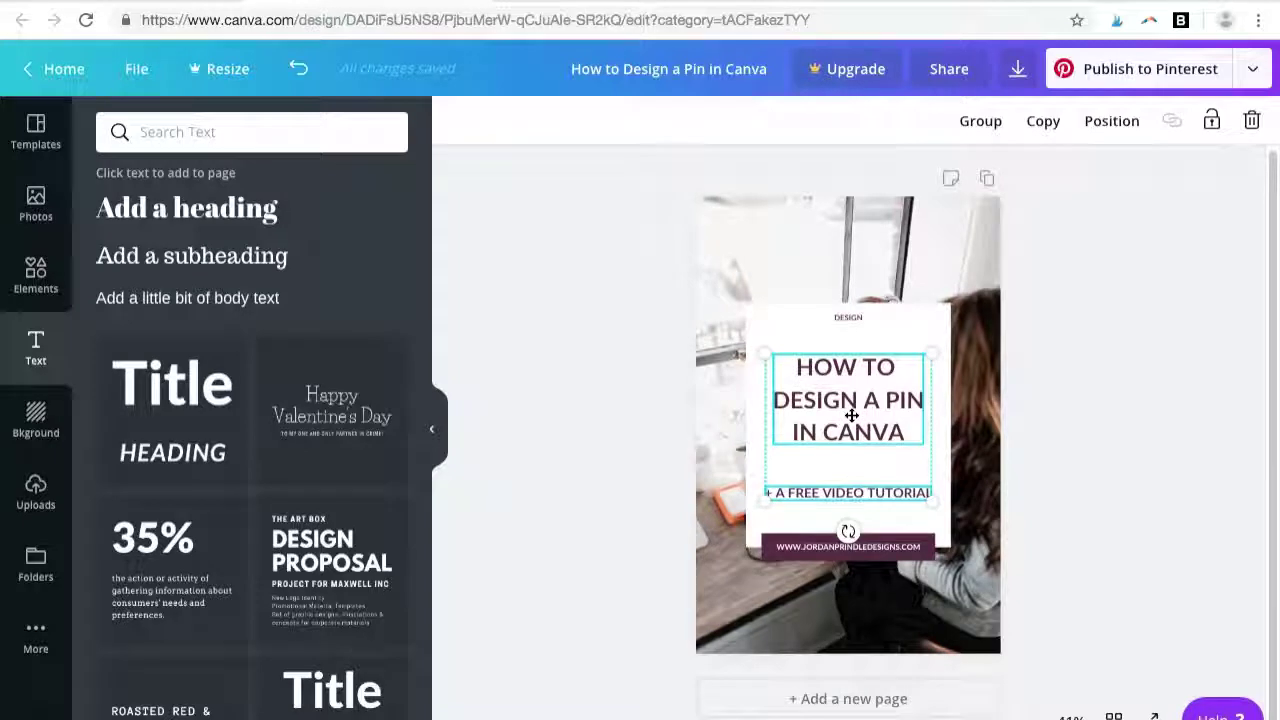
pyautogui.moveTo(850, 419); pyautogui.dragTo(851, 417)
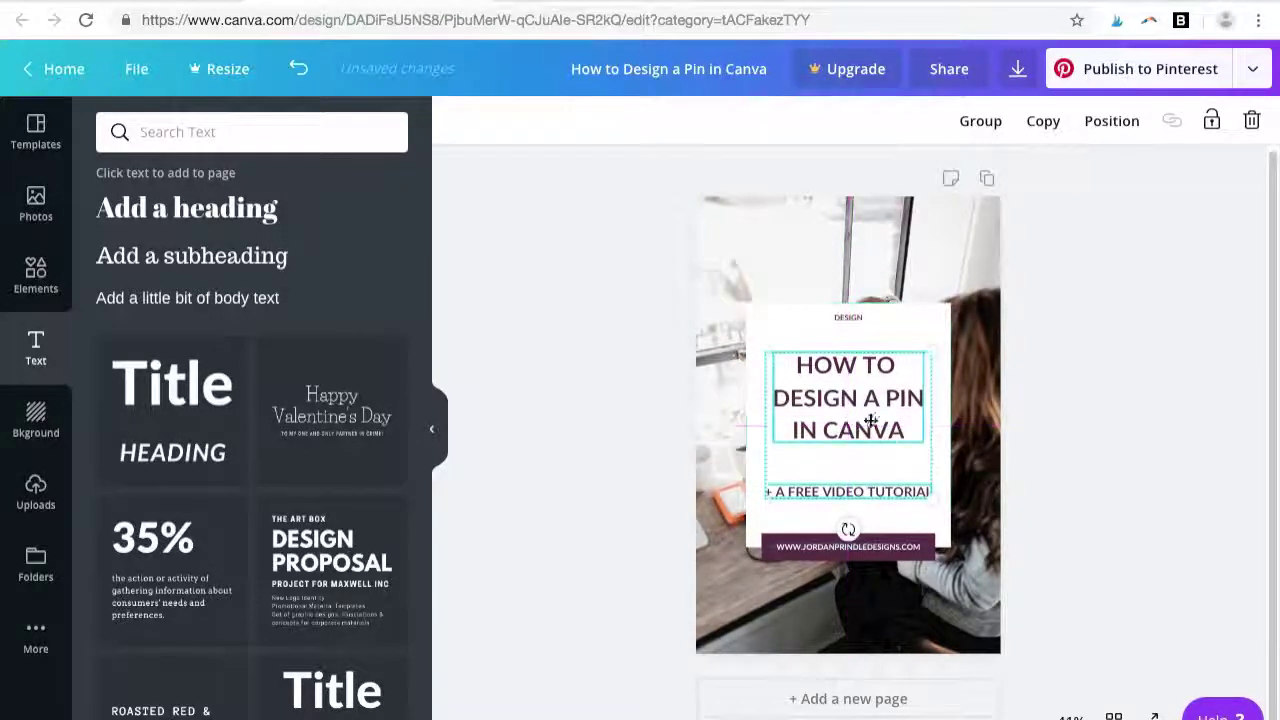
pyautogui.click(1200, 555)
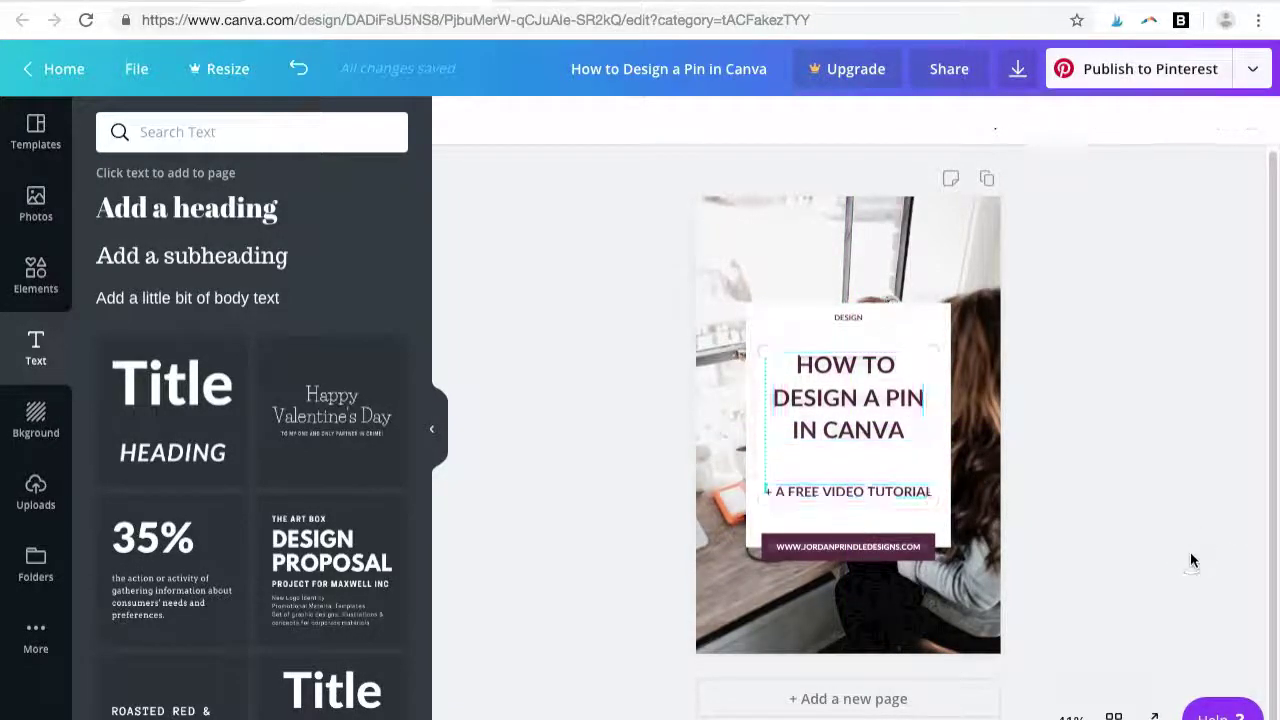
# Move the DESIGN label slightly lower in the white rectangle, keeping it horizontally centred, and deselect it
pyautogui.click(854, 311)
pyautogui.moveTo(854, 311); pyautogui.dragTo(853, 315)
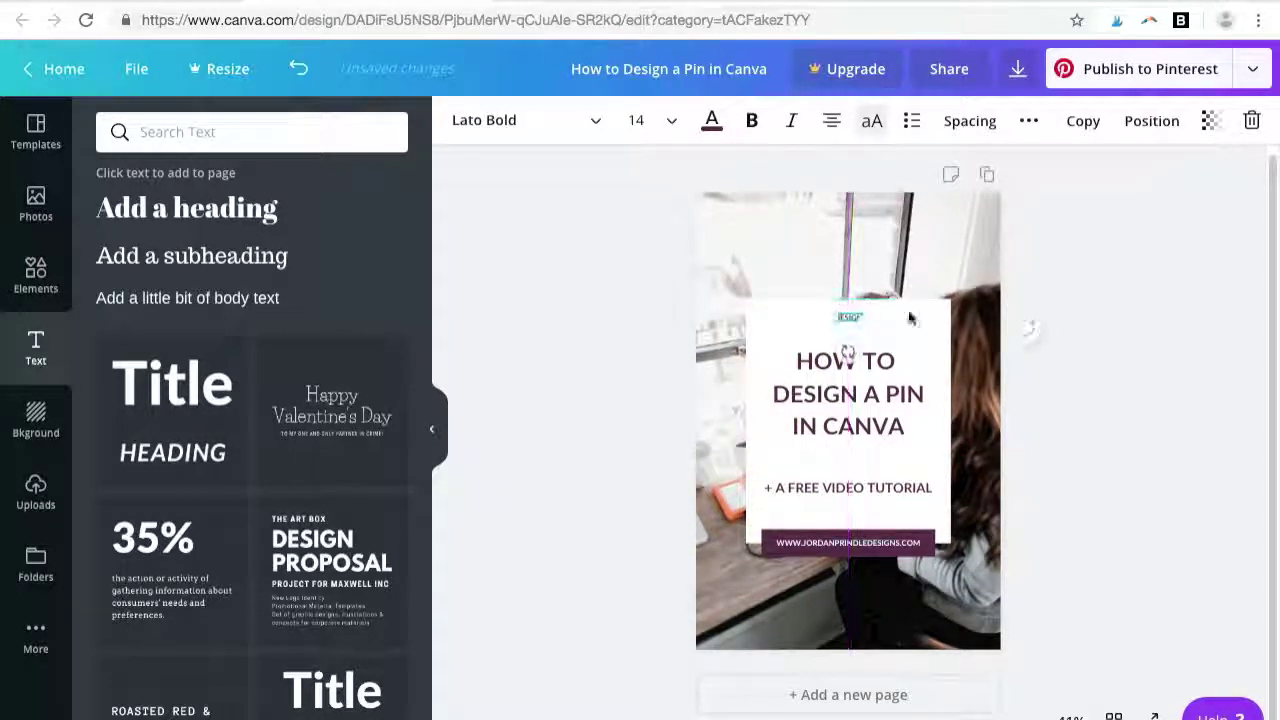
pyautogui.click(1134, 384)
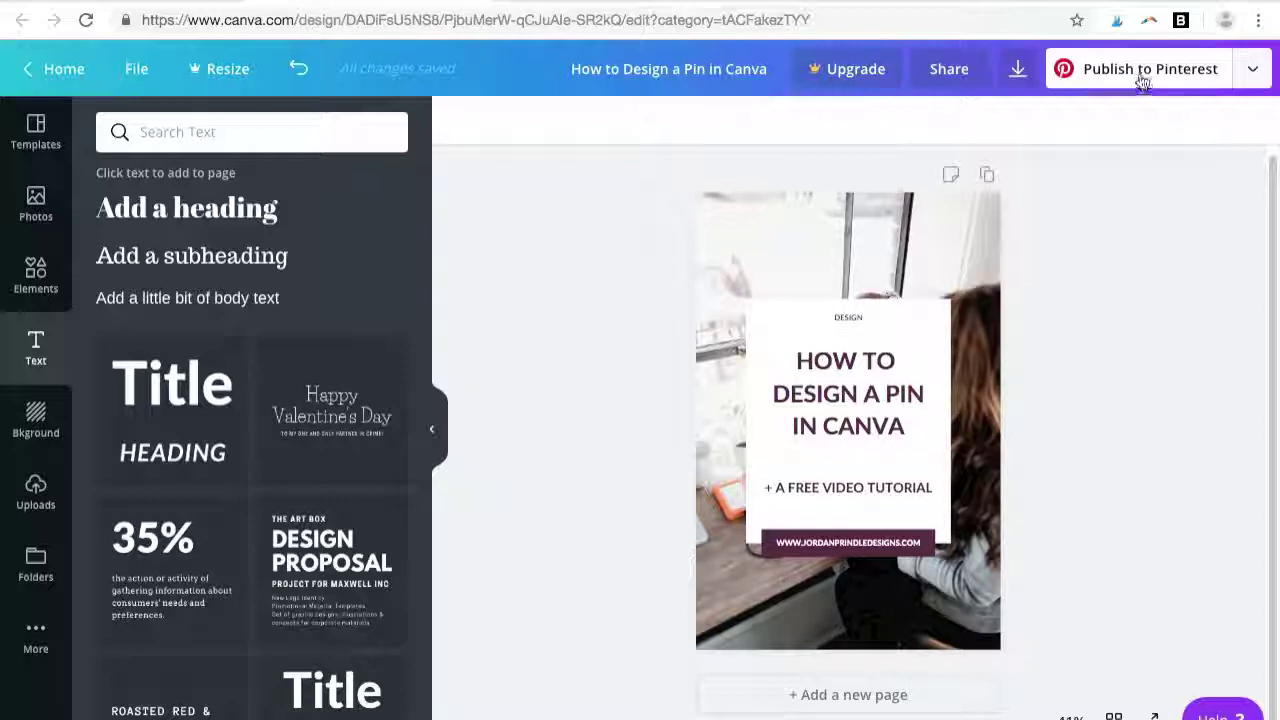
# Look through the publishing options for the finished pin, including Pinterest and Download, and close the list
pyautogui.click(1256, 72)
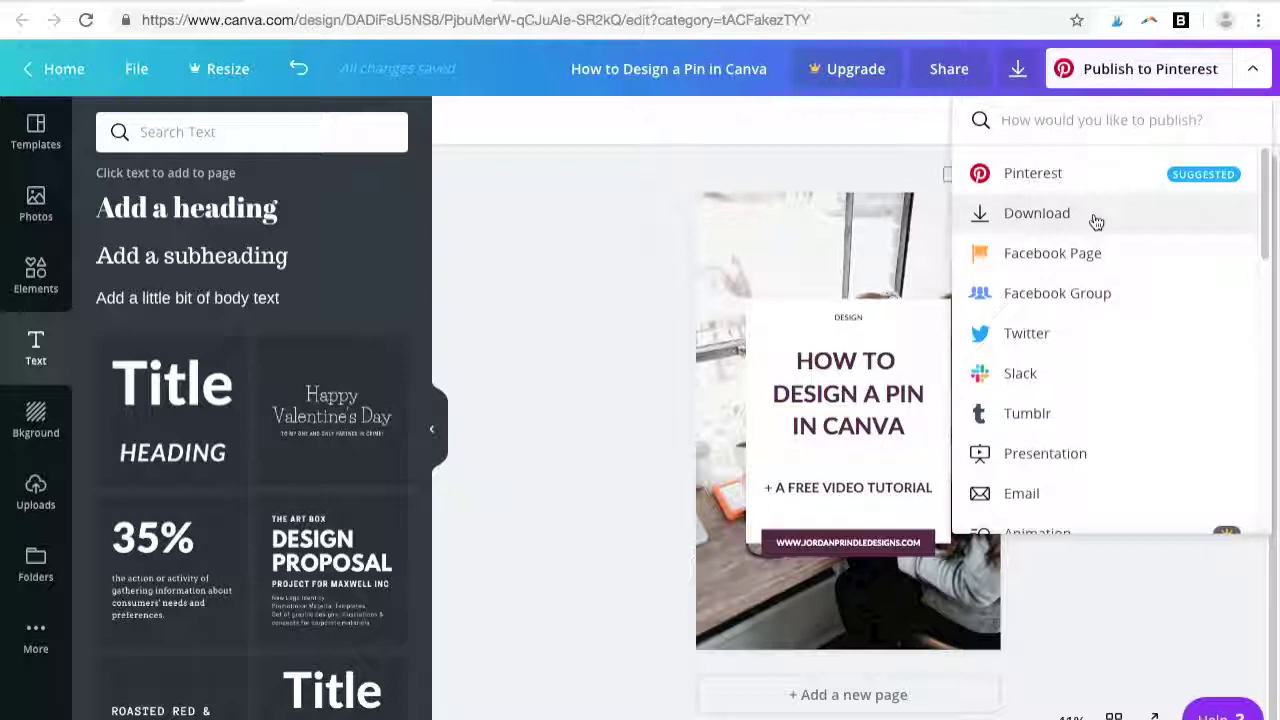
pyautogui.click(1118, 633)
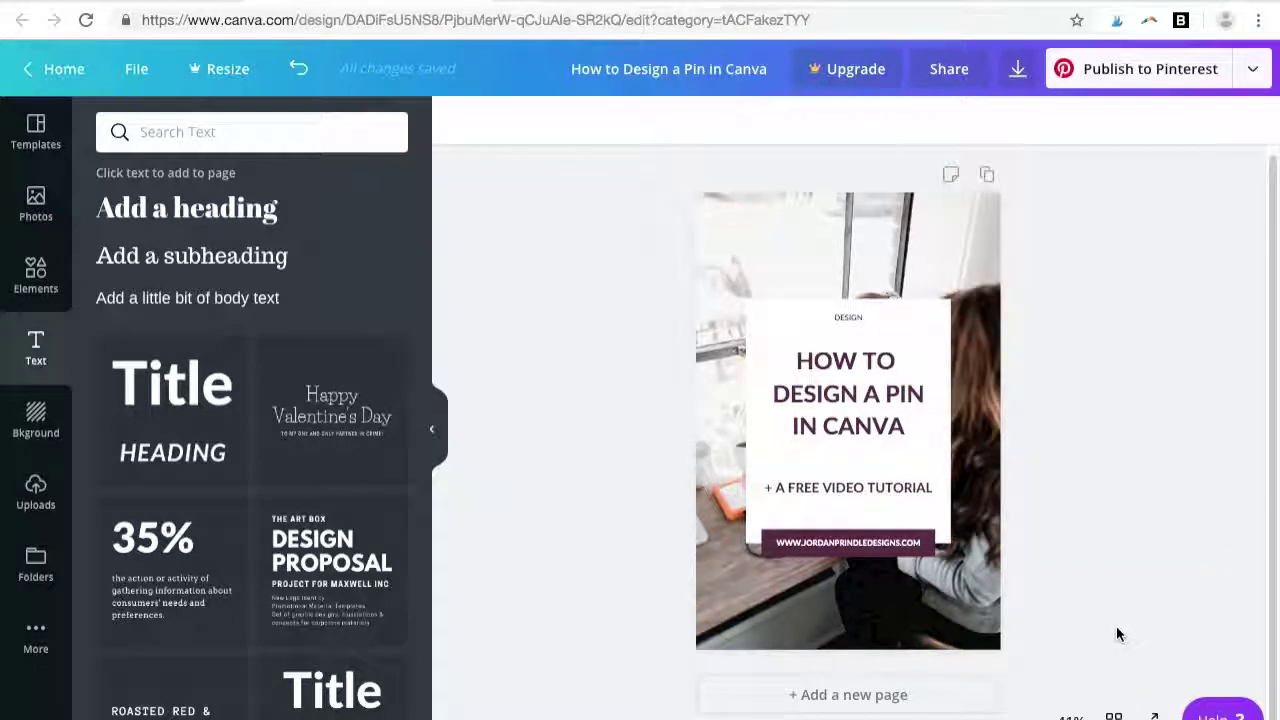